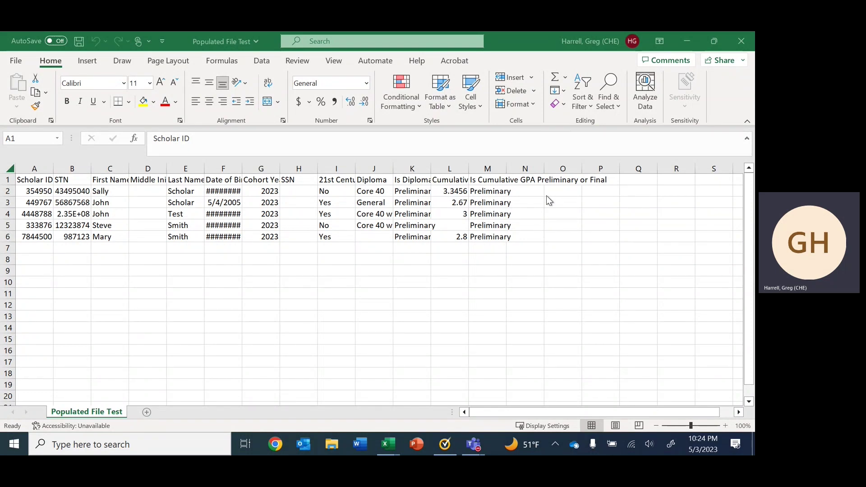
Step: Select the whole Populated File Test sheet, AutoFit every column width, and bring up School SIS Test
{"action": "left_click", "coordinate": [9, 169]}
{"action": "left_click", "coordinate": [10, 169]}
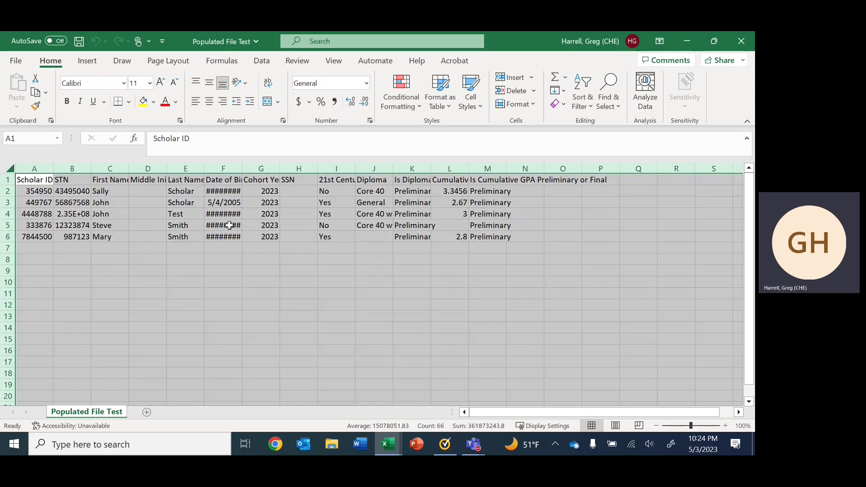
{"action": "left_click", "coordinate": [448, 106]}
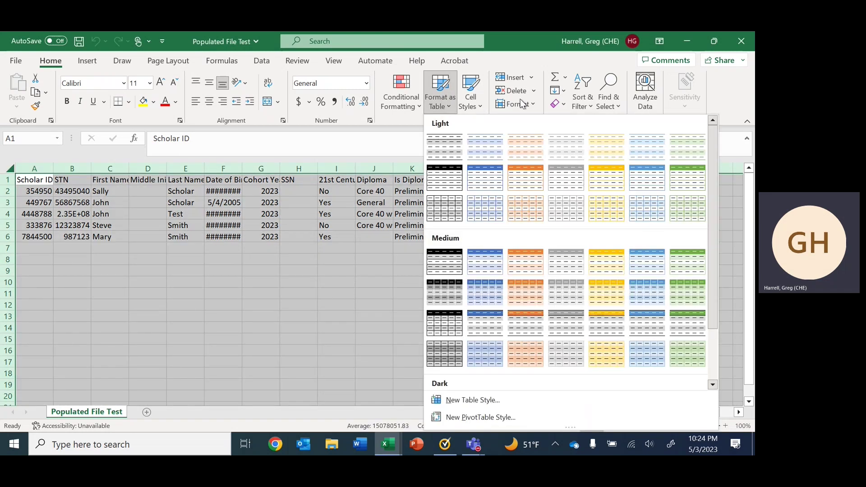
{"action": "left_click", "coordinate": [521, 107]}
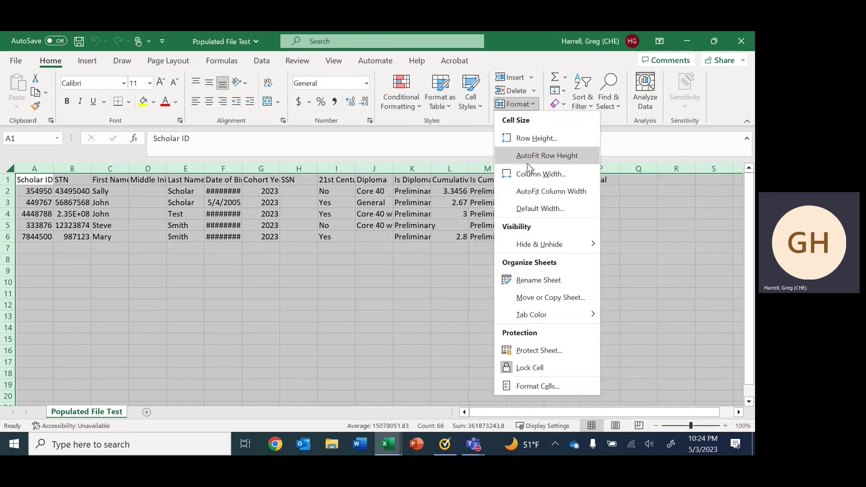
{"action": "left_click", "coordinate": [530, 191]}
{"action": "mouse_move", "coordinate": [480, 416]}
{"action": "left_mouse_down"}
{"action": "mouse_move", "coordinate": [537, 407]}
{"action": "mouse_move", "coordinate": [479, 413]}
{"action": "left_mouse_up"}
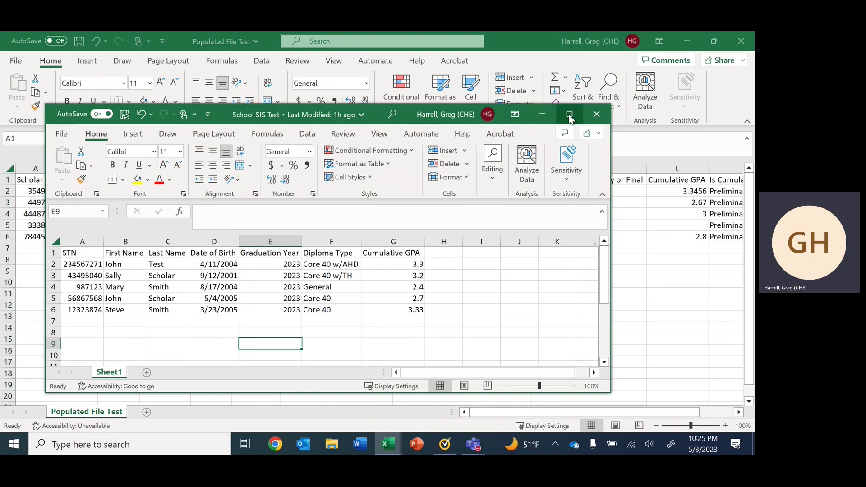
Step: Maximize the School SIS Test workbook window
{"action": "left_click", "coordinate": [570, 116]}
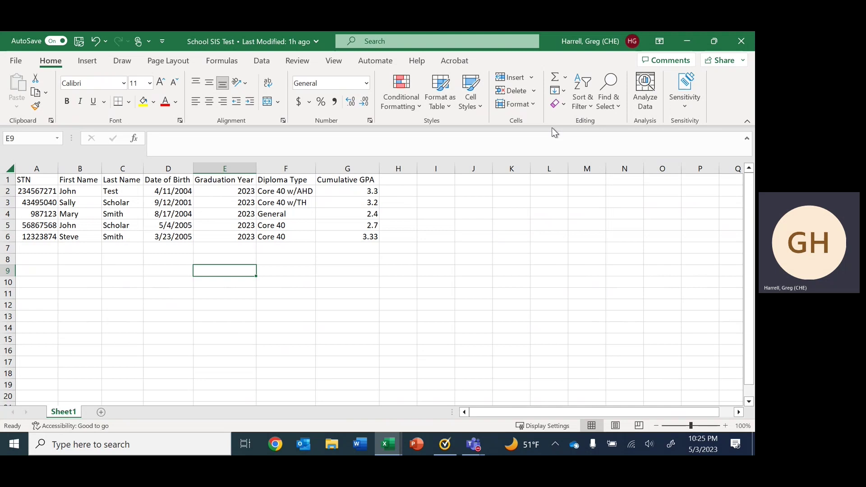
Step: Restore School SIS Test down and select the STN cells B2:B6 in Populated File Test
{"action": "left_click_drag", "start_coordinate": [549, 43], "coordinate": [812, 138]}
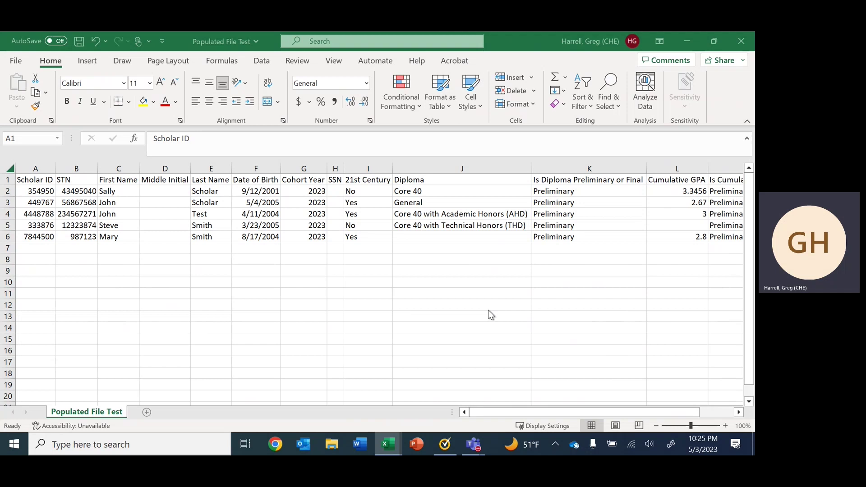
{"action": "key", "text": "ctrl+a"}
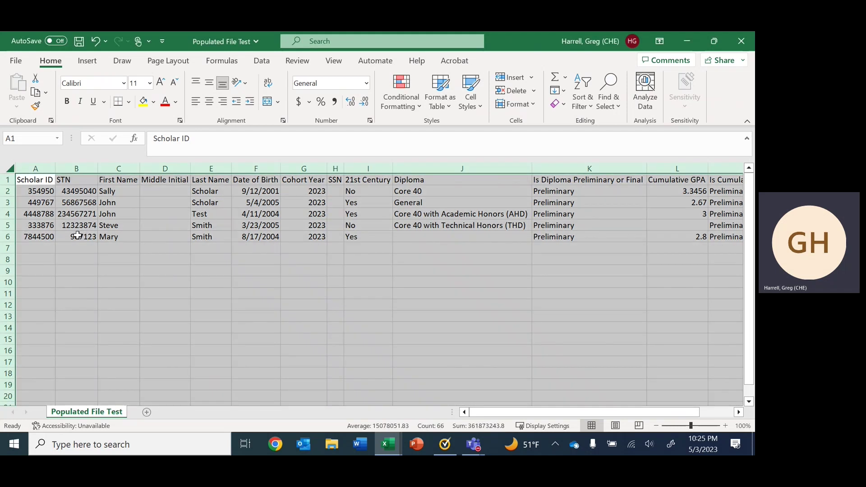
{"action": "left_click", "coordinate": [75, 234]}
{"action": "left_click_drag", "start_coordinate": [75, 235], "coordinate": [70, 187]}
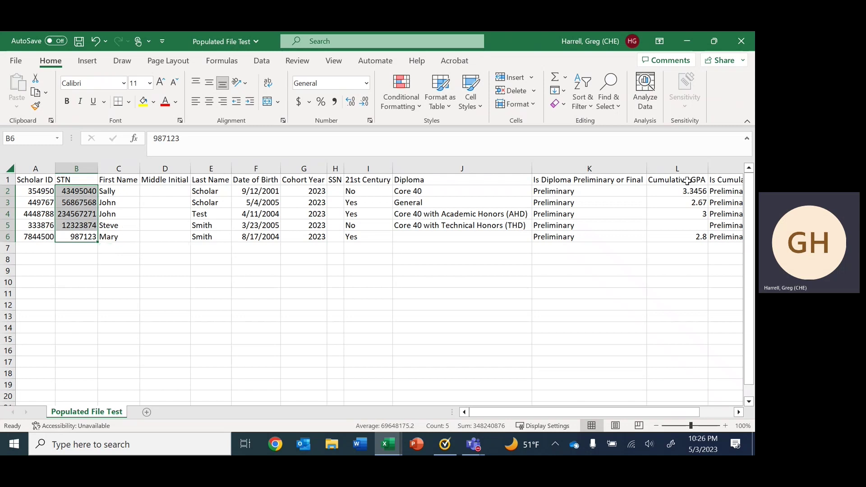
Step: Insert a blank column C before First Name and head it 'Updated Diploma'
{"action": "left_click", "coordinate": [122, 226]}
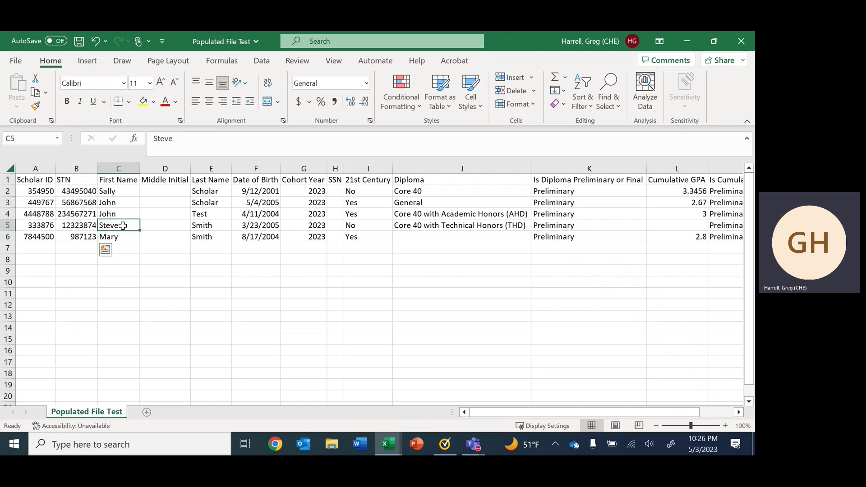
{"action": "right_click", "coordinate": [120, 169]}
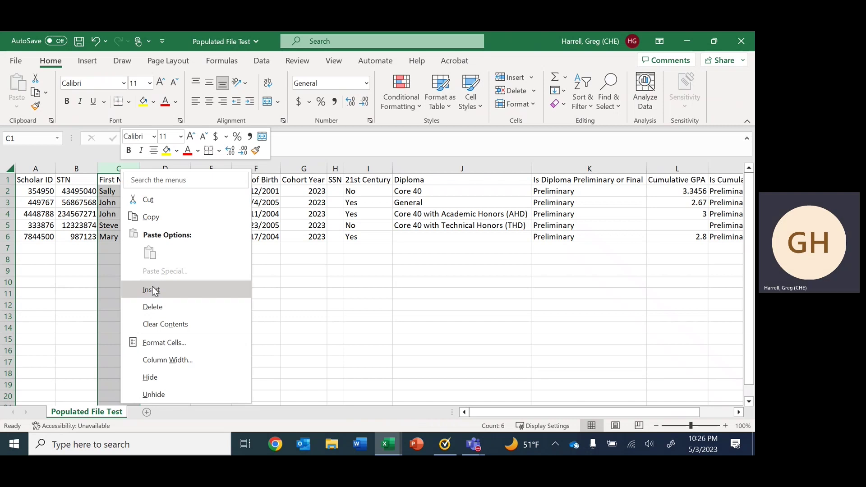
{"action": "key", "text": "Escape"}
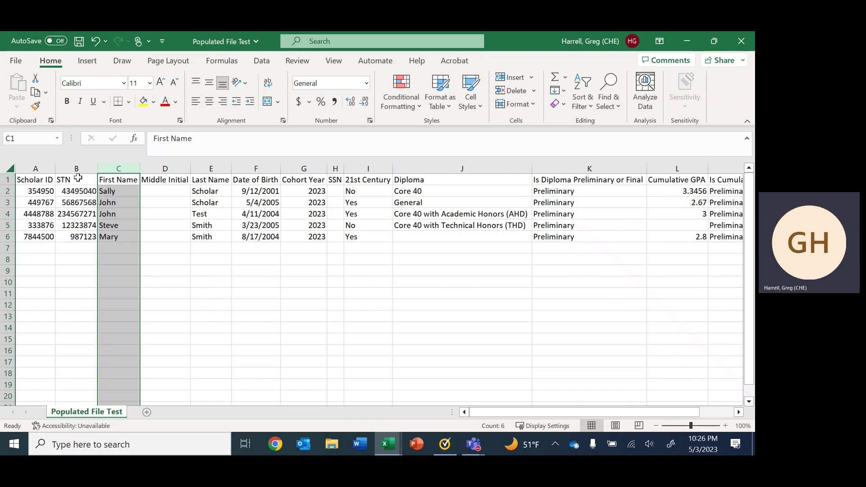
{"action": "right_click", "coordinate": [117, 172]}
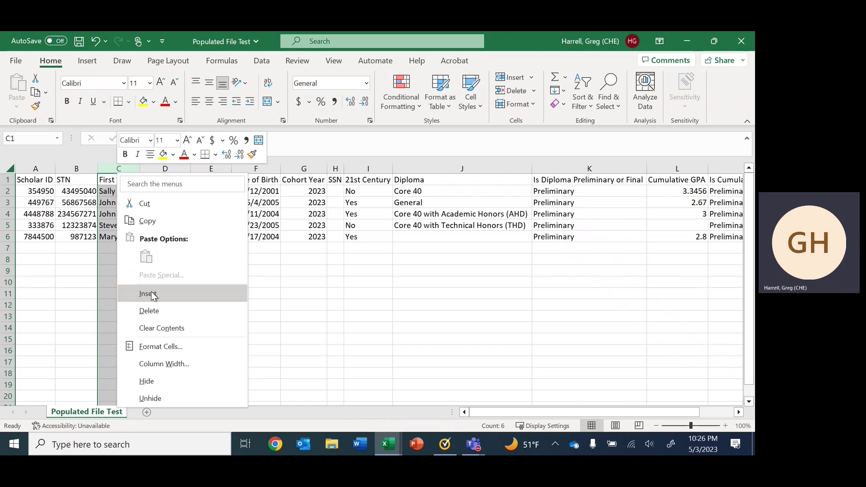
{"action": "left_click", "coordinate": [151, 295]}
{"action": "left_click", "coordinate": [121, 180]}
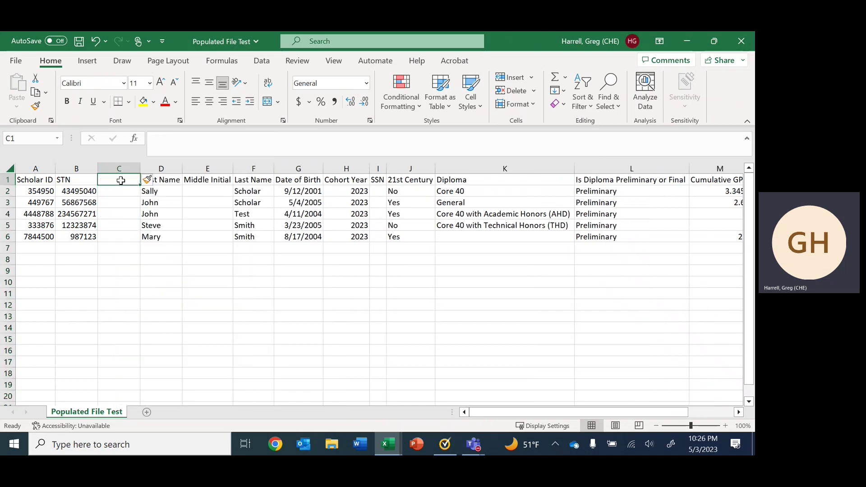
{"action": "type", "text": "U"}
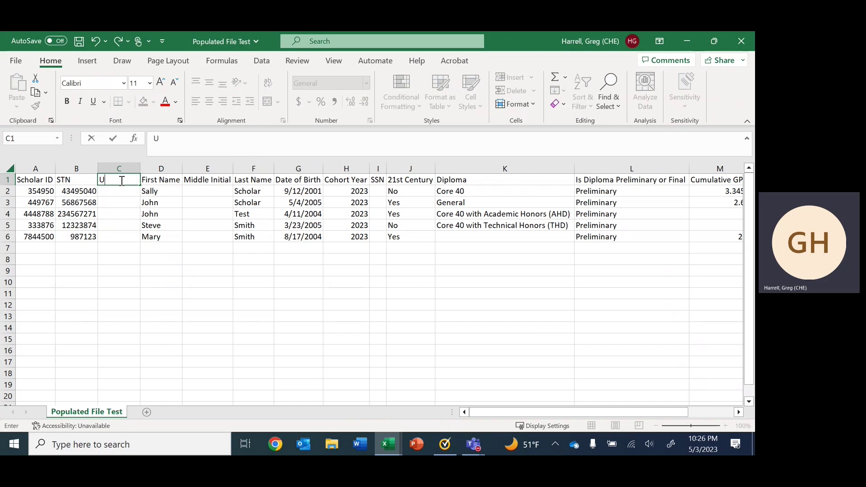
{"action": "type", "text": "pdated Diploma"}
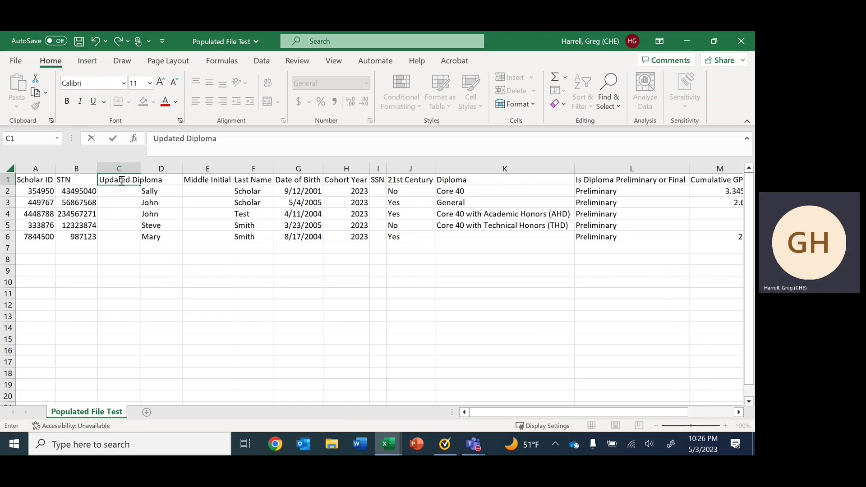
{"action": "left_click", "coordinate": [165, 291]}
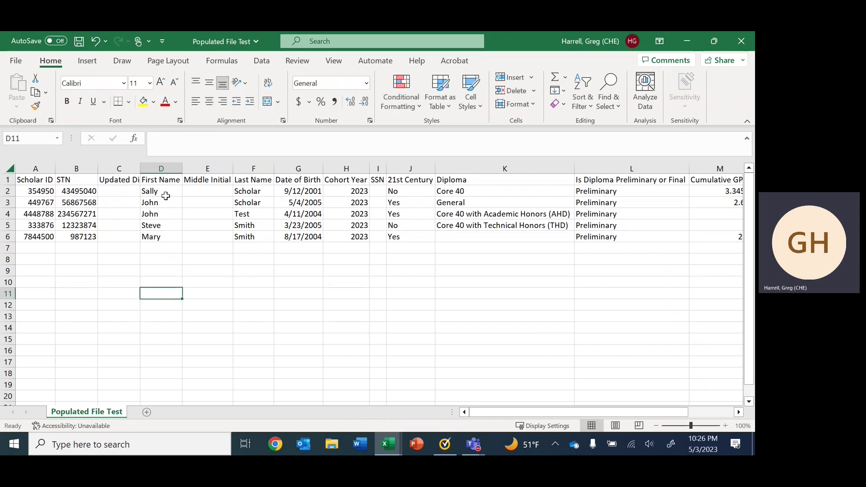
Step: AutoFit column C to the Updated Diploma header and start editing cell C2
{"action": "double_click", "coordinate": [136, 170]}
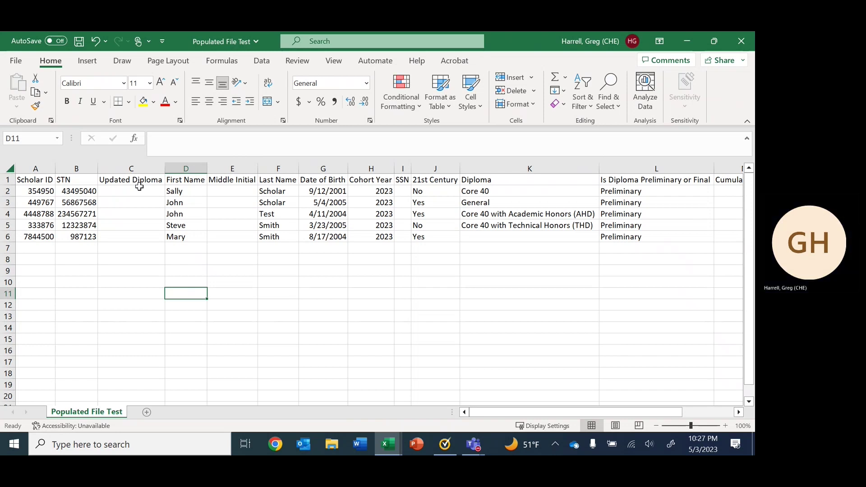
{"action": "left_click", "coordinate": [125, 192]}
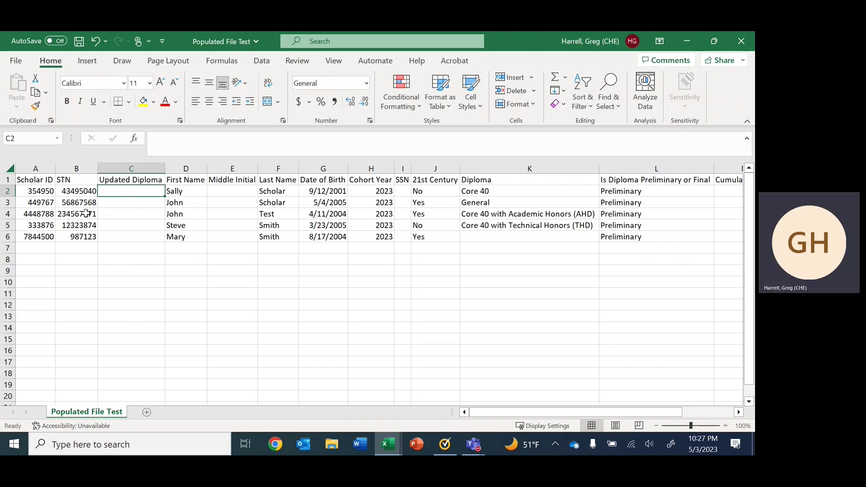
{"action": "double_click", "coordinate": [110, 192]}
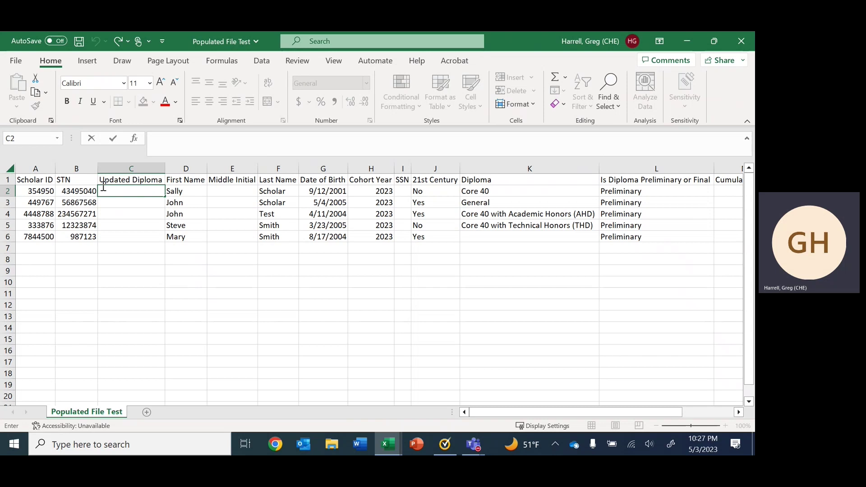
Step: Start the formula =VLOOKUP(B2, in cell C2
{"action": "type", "text": "="}
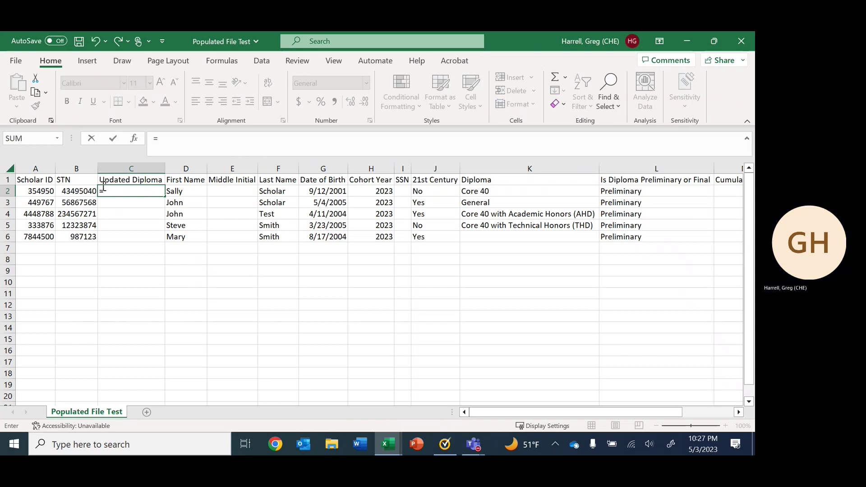
{"action": "type", "text": "vloo"}
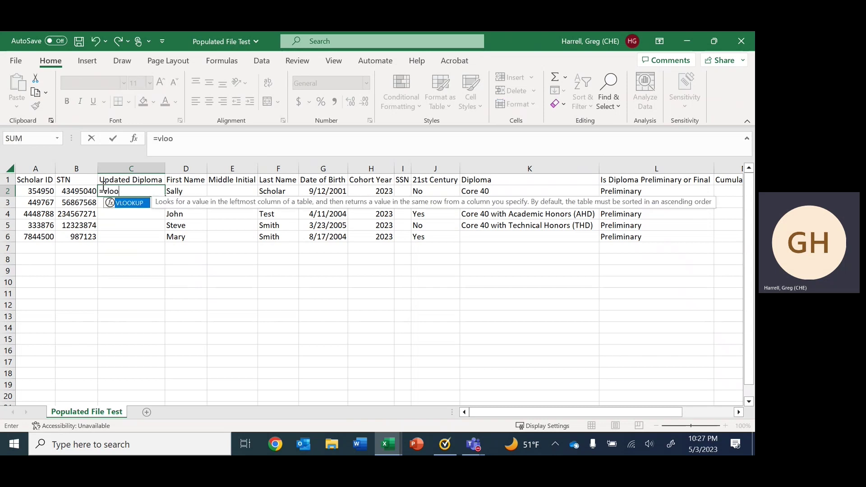
{"action": "double_click", "coordinate": [125, 206]}
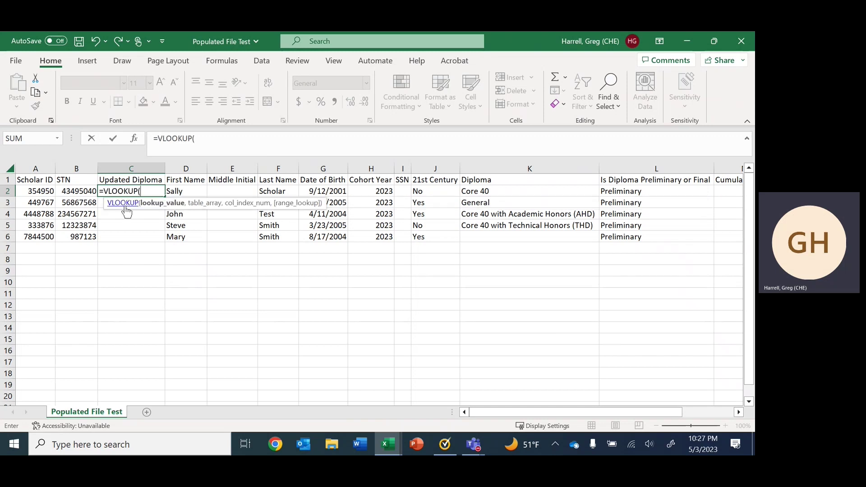
{"action": "left_click", "coordinate": [74, 191]}
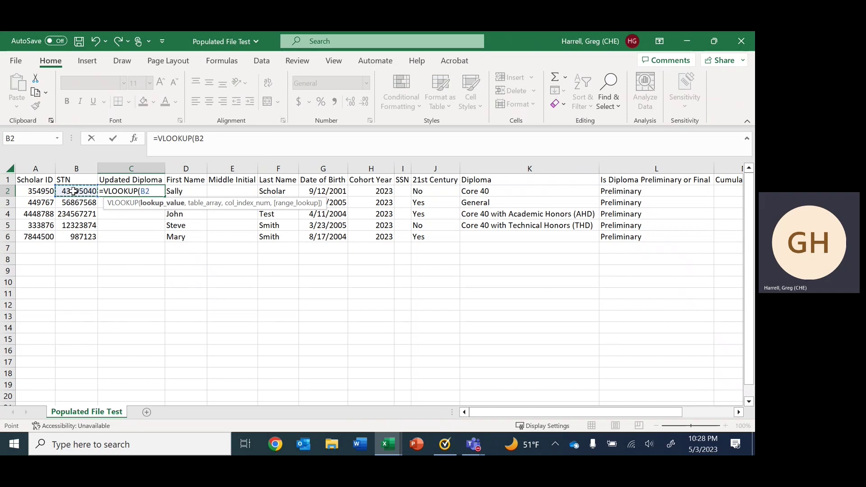
{"action": "type", "text": ","}
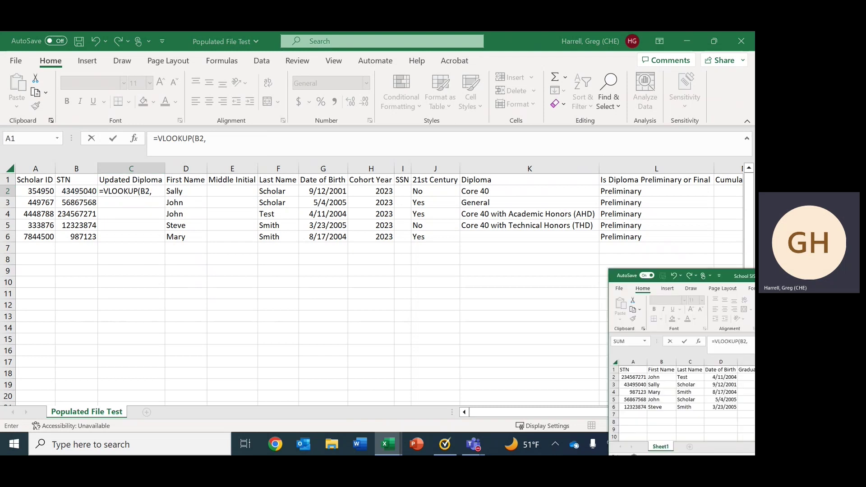
Step: Set the lookup table to columns A:F of the School SIS Test Sheet1
{"action": "left_click_drag", "start_coordinate": [755, 278], "coordinate": [386, 147]}
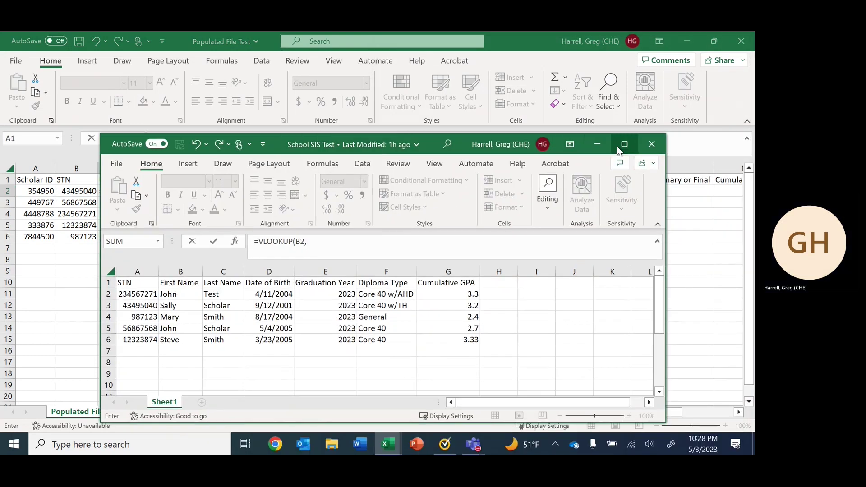
{"action": "left_click", "coordinate": [620, 147]}
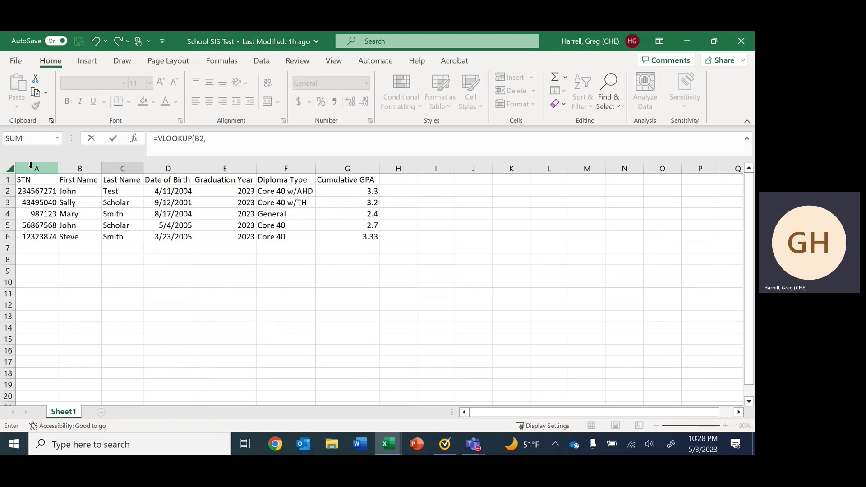
{"action": "left_click", "coordinate": [30, 167]}
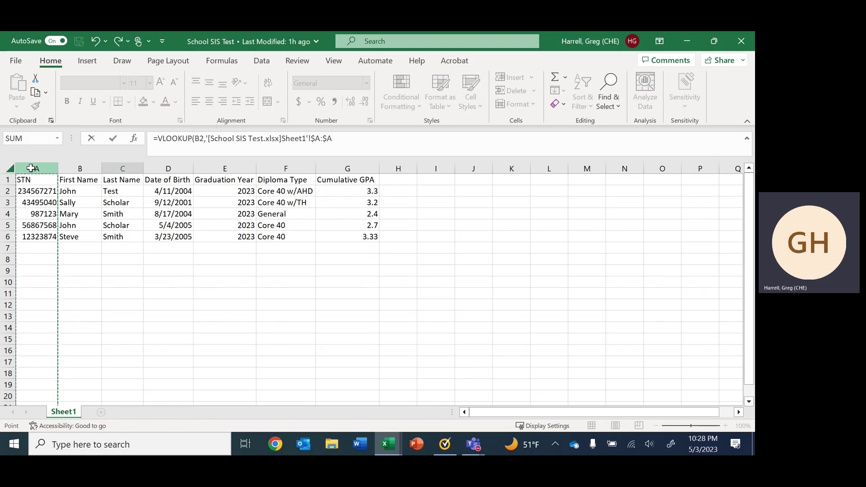
{"action": "left_click_drag", "start_coordinate": [30, 168], "coordinate": [266, 191]}
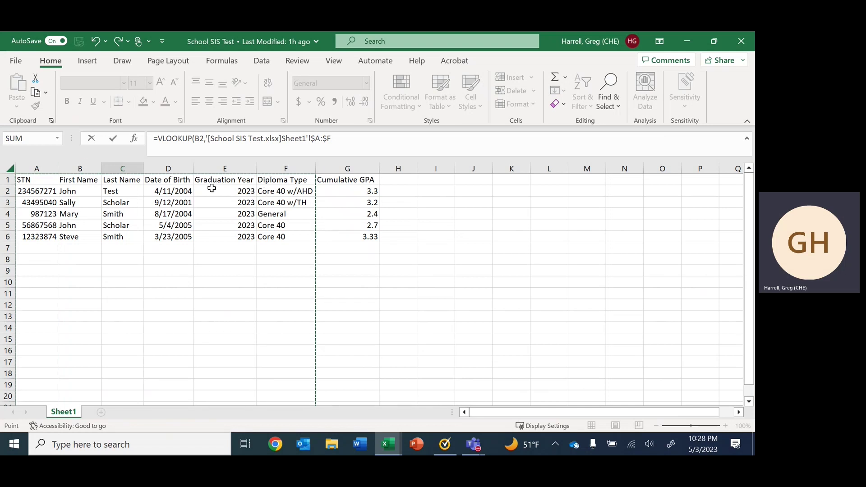
Step: Complete the VLOOKUP with column index 6 and FALSE for exact match, then close it
{"action": "left_click", "coordinate": [333, 138]}
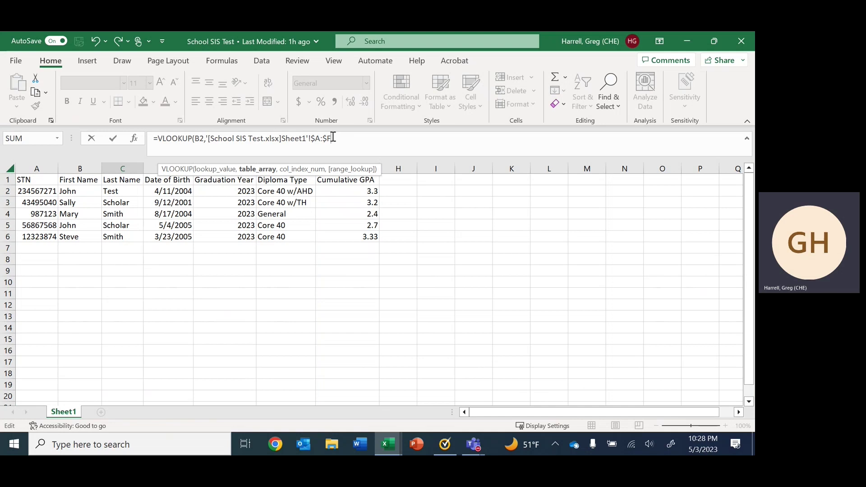
{"action": "type", "text": ",6"}
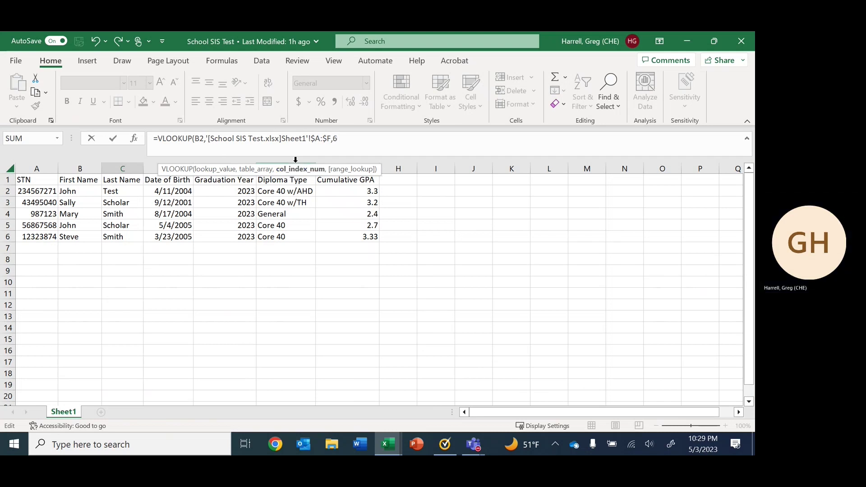
{"action": "type", "text": ","}
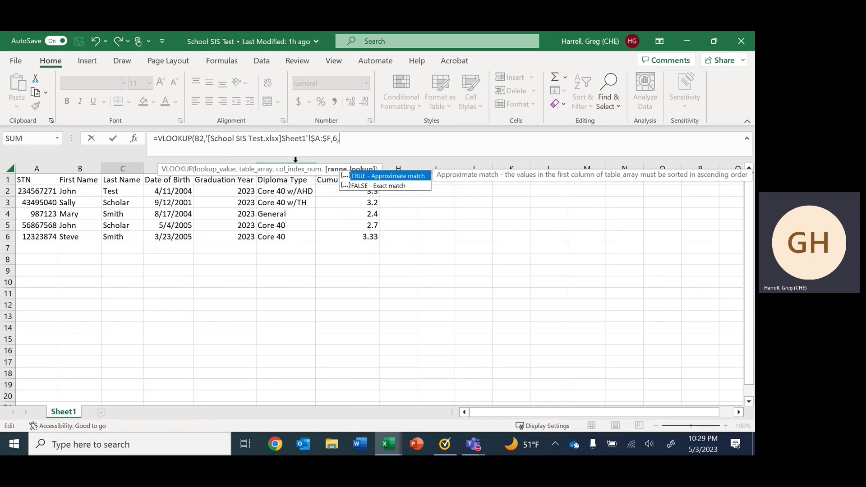
{"action": "key", "text": "Down"}
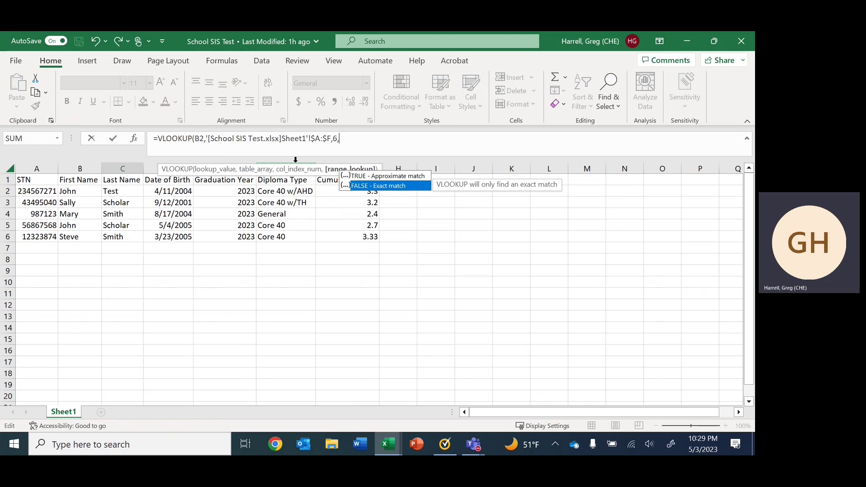
{"action": "key", "text": "Tab"}
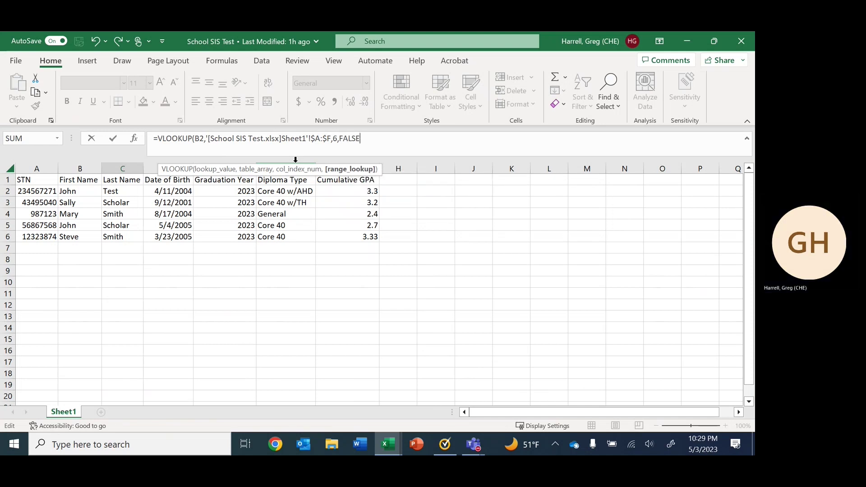
{"action": "type", "text": ")"}
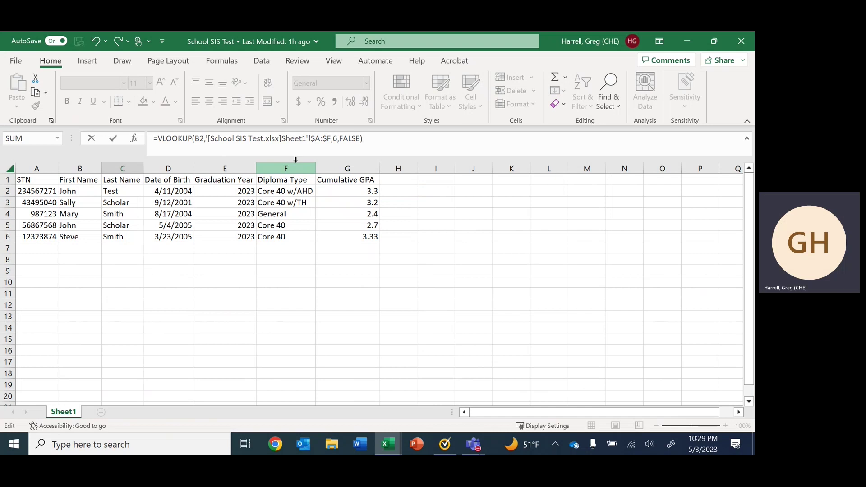
Step: Enter the VLOOKUP in C2 and compare its Core 40 w/TH result with K2
{"action": "key", "text": "Return"}
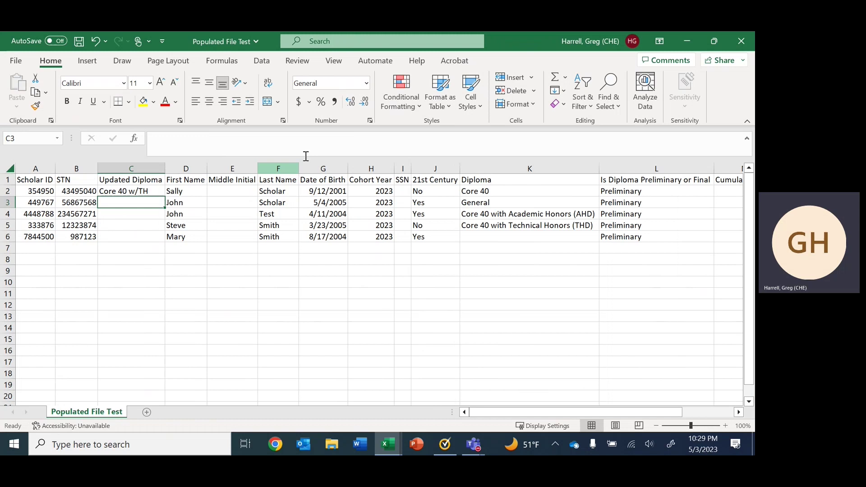
{"action": "left_click", "coordinate": [80, 191]}
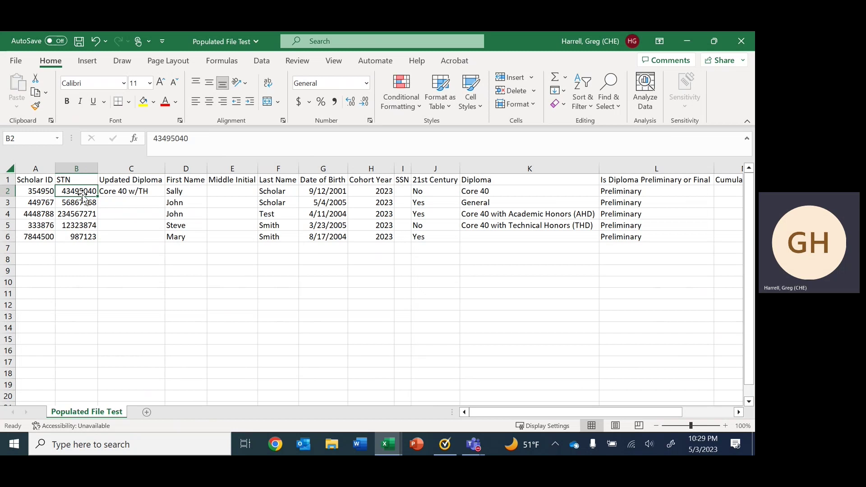
{"action": "left_click", "coordinate": [108, 194]}
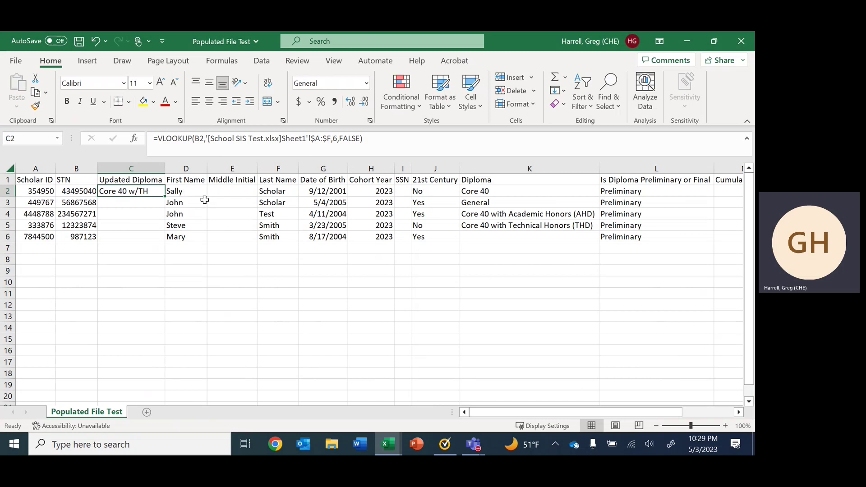
{"action": "left_click", "coordinate": [467, 194]}
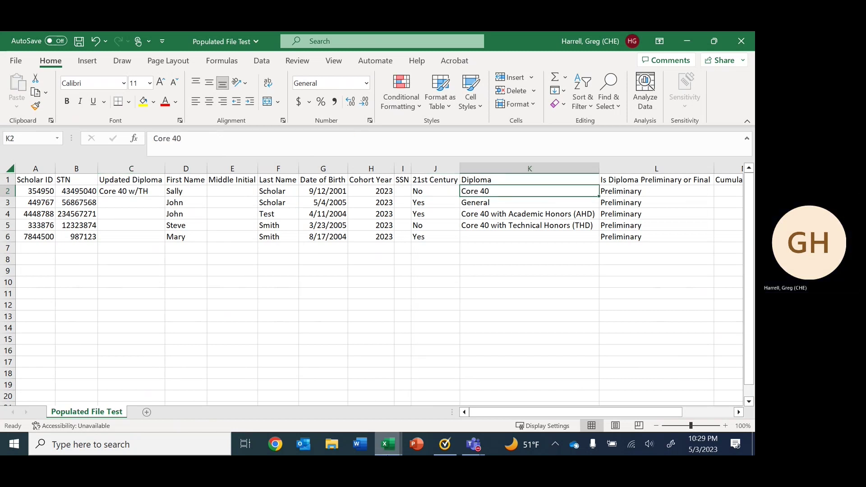
Step: Check the matching student in row 3 of School SIS Test, then return to Populated File Test
{"action": "left_click", "coordinate": [387, 447]}
{"action": "left_click", "coordinate": [435, 397]}
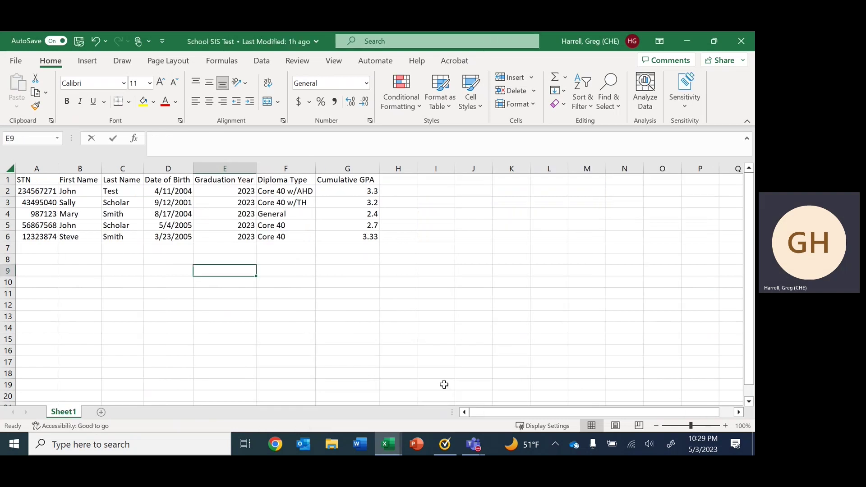
{"action": "left_click_drag", "start_coordinate": [84, 206], "coordinate": [271, 206]}
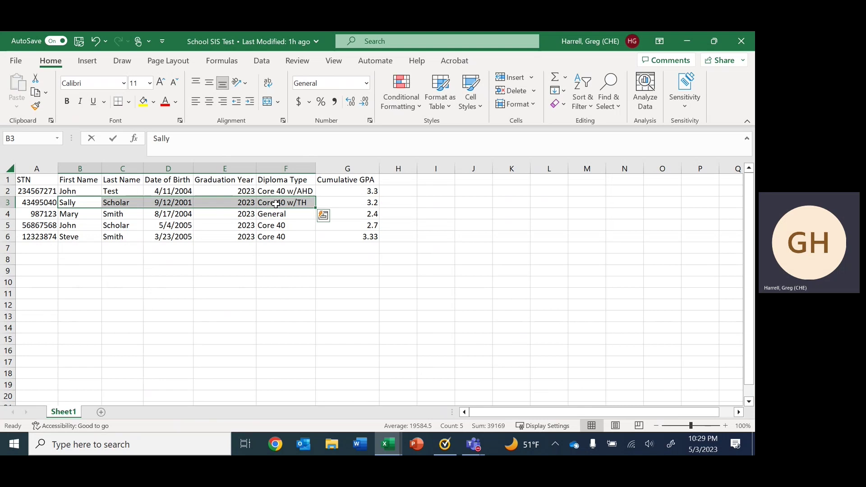
{"action": "left_click", "coordinate": [386, 440]}
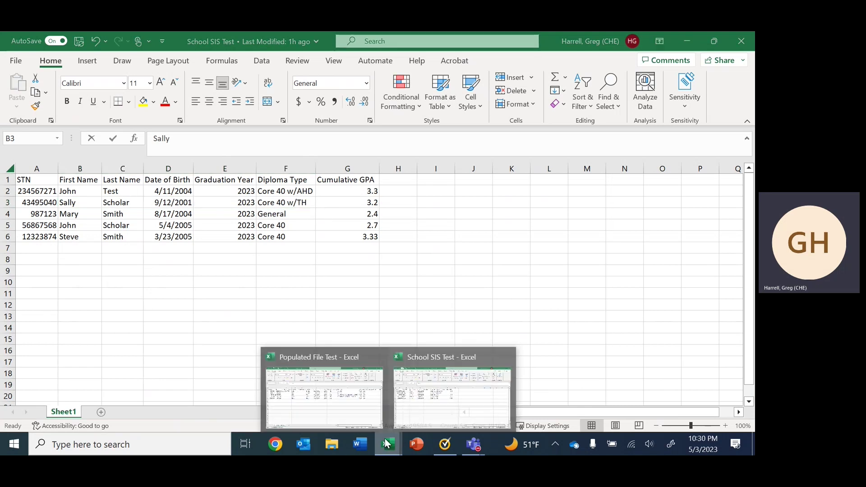
{"action": "left_click", "coordinate": [318, 394]}
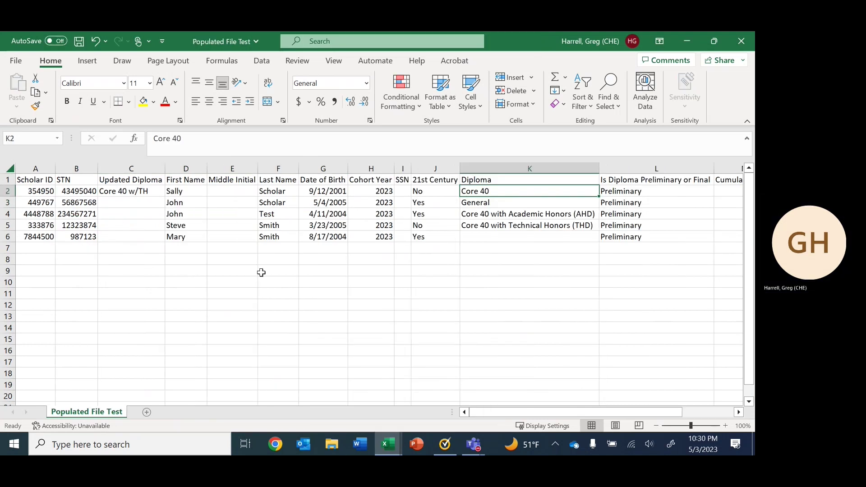
Step: Autofill the C2 diploma lookup down through C6 for all five students
{"action": "left_click", "coordinate": [128, 193]}
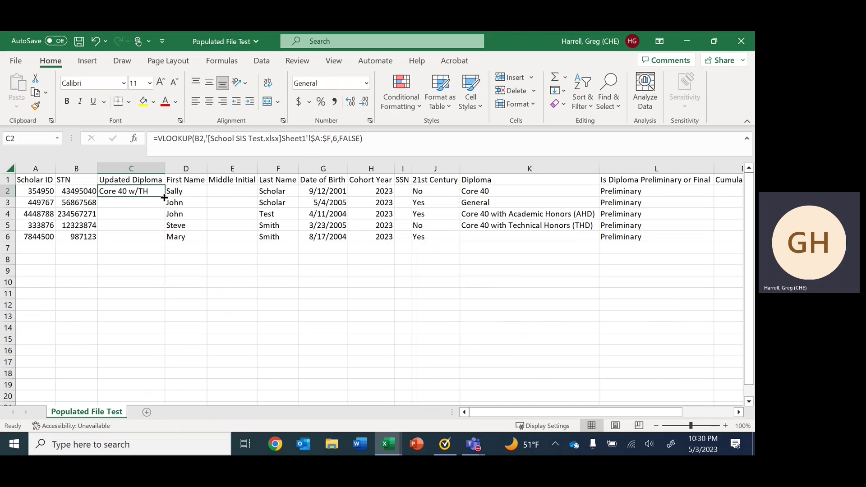
{"action": "left_click_drag", "start_coordinate": [164, 197], "coordinate": [165, 241]}
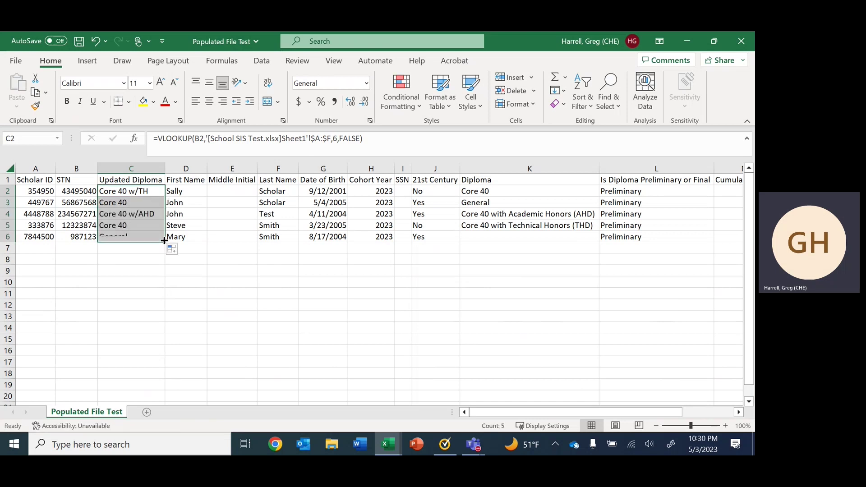
{"action": "key", "text": "ctrl+z"}
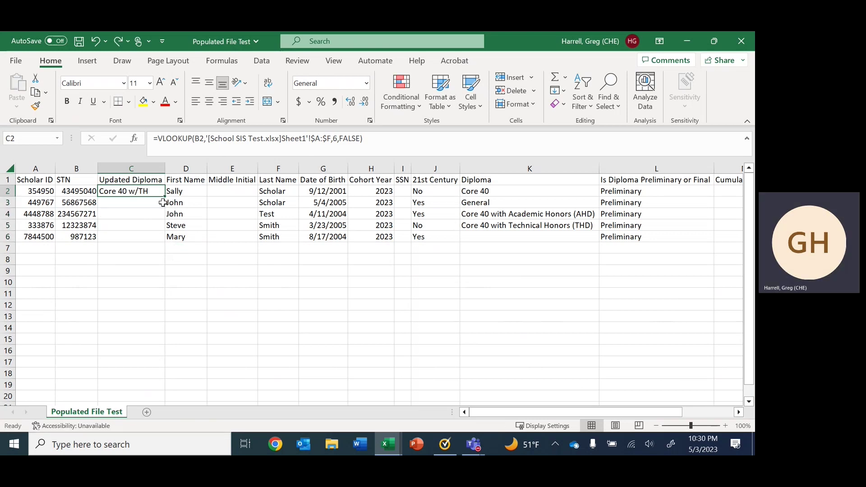
{"action": "double_click", "coordinate": [164, 196]}
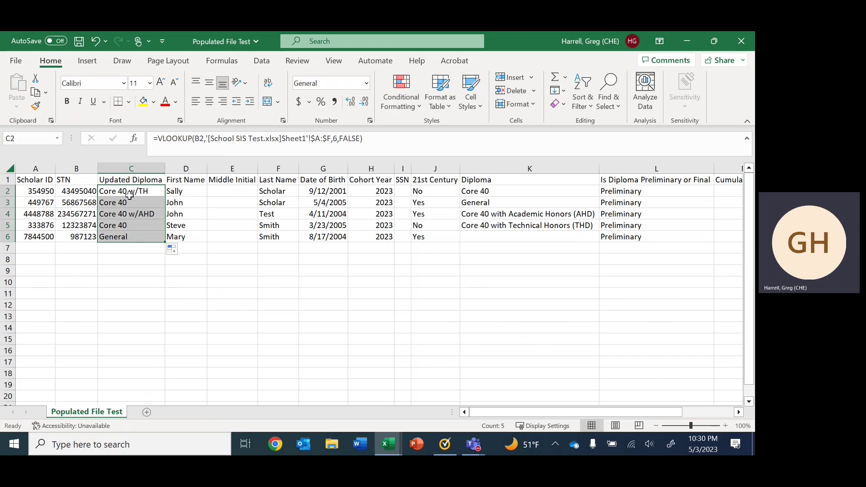
Step: Copy the Updated Diploma results and paste them as values only into Diploma cells K2:K6
{"action": "left_click_drag", "start_coordinate": [125, 194], "coordinate": [131, 234]}
{"action": "right_click", "coordinate": [118, 211]}
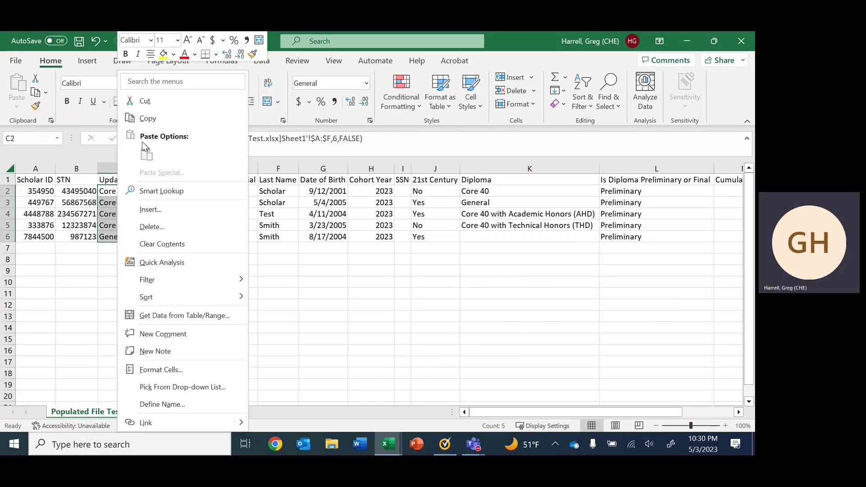
{"action": "left_click", "coordinate": [147, 118]}
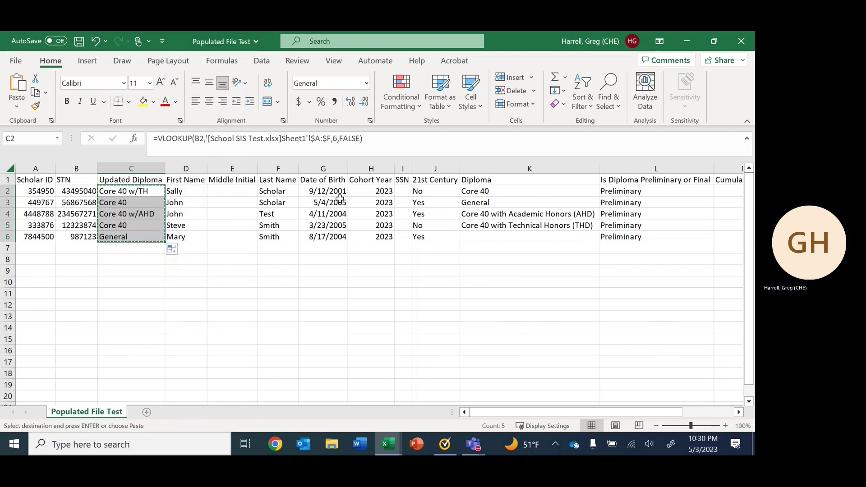
{"action": "left_click", "coordinate": [485, 191]}
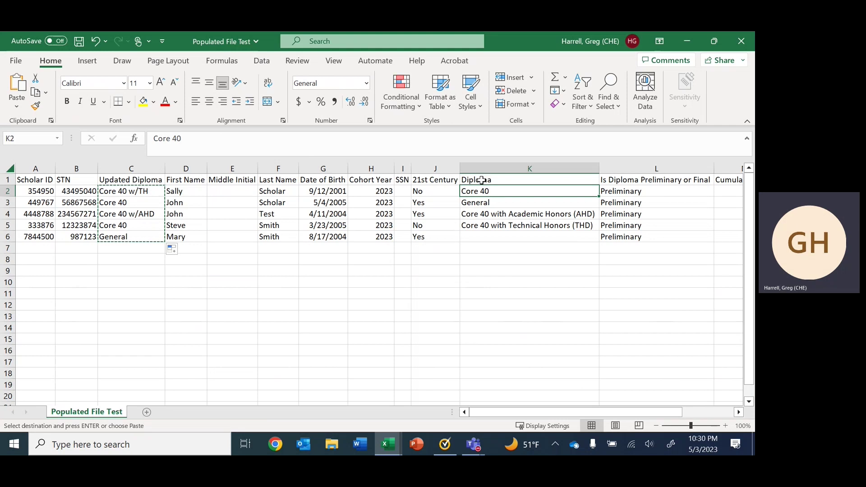
{"action": "right_click", "coordinate": [484, 193]}
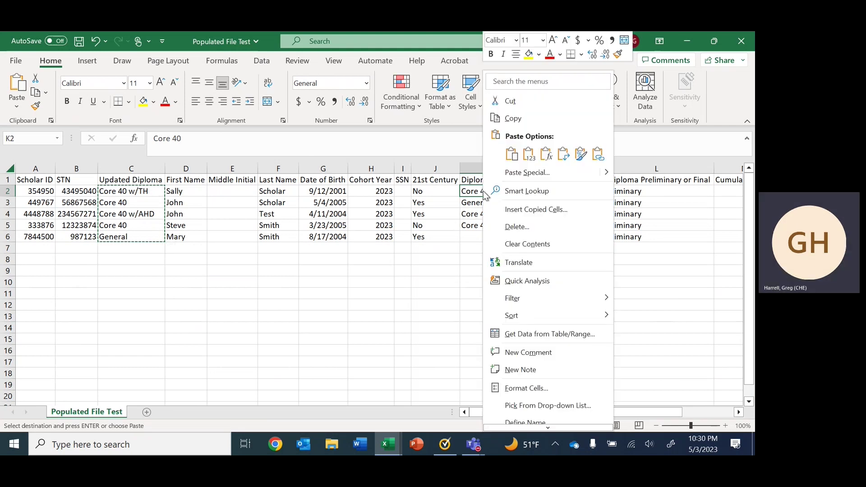
{"action": "left_click", "coordinate": [529, 154]}
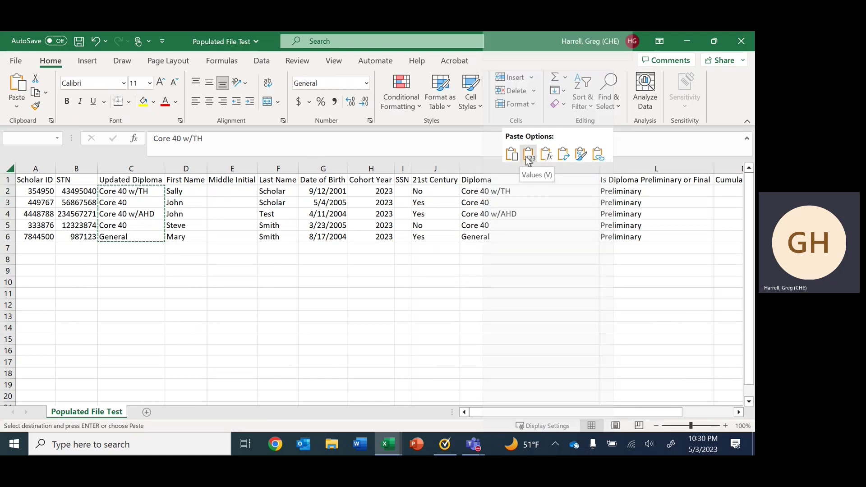
{"action": "left_click", "coordinate": [526, 156]}
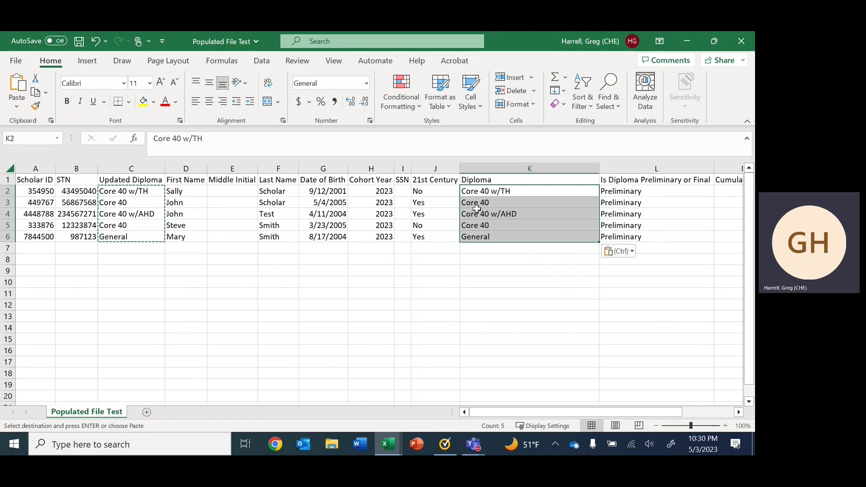
Step: Delete the Updated Diploma helper column C
{"action": "left_click", "coordinate": [140, 167]}
{"action": "right_click", "coordinate": [141, 169]}
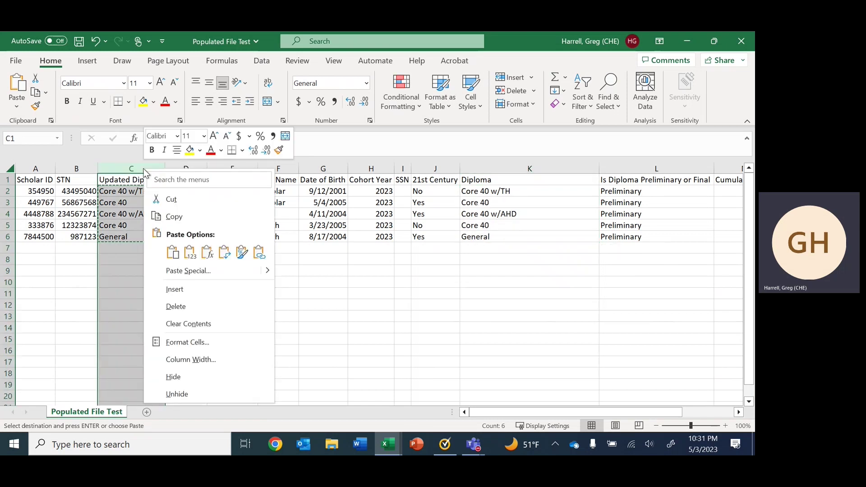
{"action": "left_click", "coordinate": [189, 308]}
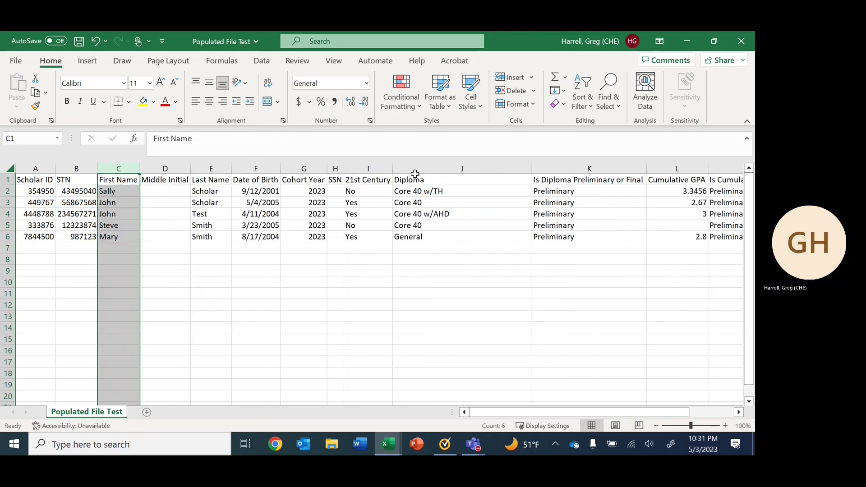
Step: Rewrite J2 as 'Core 40 with Technical Honors (THD)' and J4 as 'Core 40 with Academic Honors (AHD)'
{"action": "left_click", "coordinate": [427, 191]}
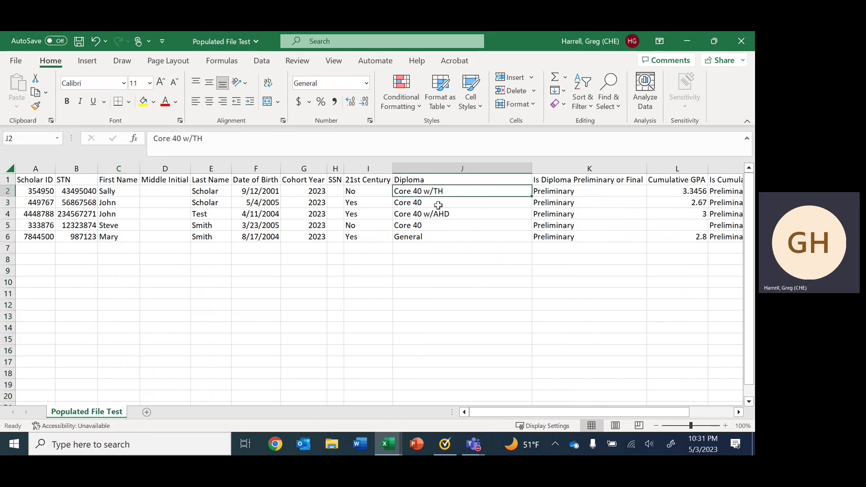
{"action": "double_click", "coordinate": [450, 191]}
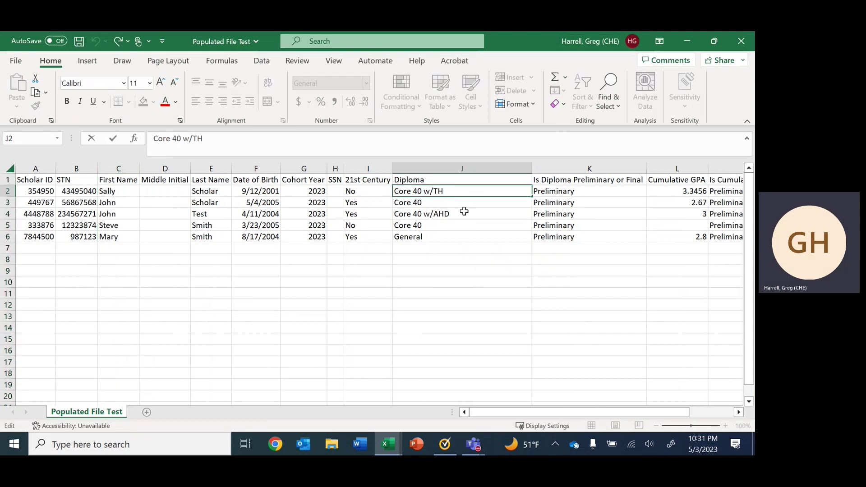
{"action": "key", "text": "BackSpace"}
{"action": "key", "text": "BackSpace"}
{"action": "key", "text": "BackSpace"}
{"action": "type", "text": "ith Techni"}
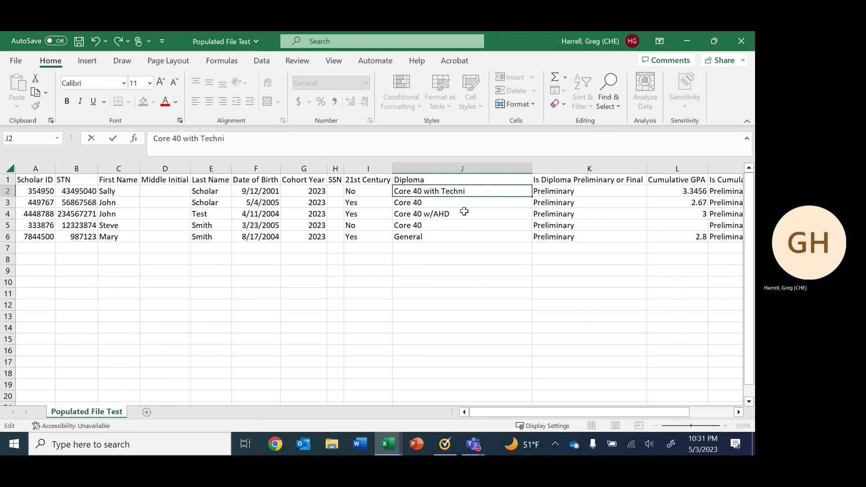
{"action": "type", "text": "cal Honors (THD"}
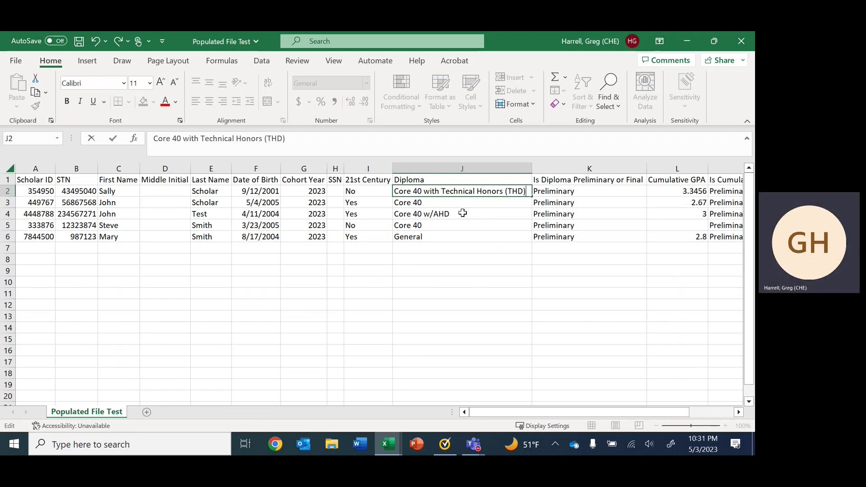
{"action": "left_click", "coordinate": [465, 212]}
{"action": "double_click", "coordinate": [460, 214]}
{"action": "key", "text": "BackSpace"}
{"action": "key", "text": "BackSpace"}
{"action": "key", "text": "BackSpace"}
{"action": "key", "text": "BackSpace"}
{"action": "key", "text": "BackSpace"}
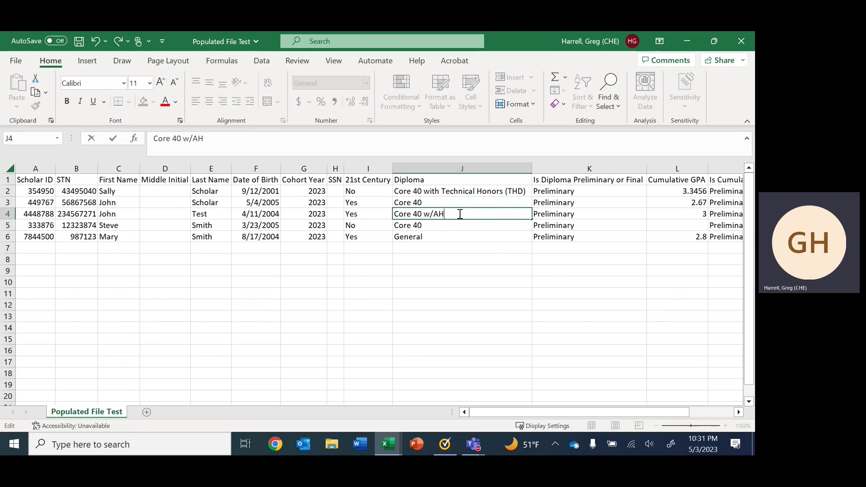
{"action": "type", "text": "with "}
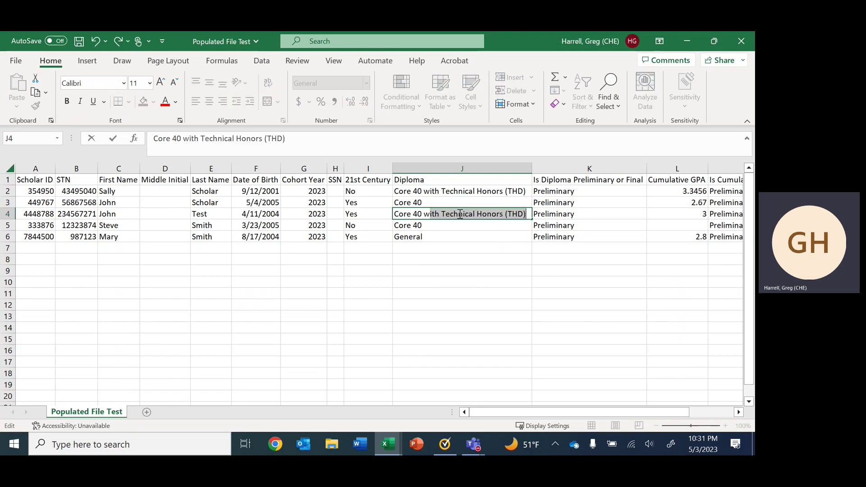
{"action": "type", "text": "Aca"}
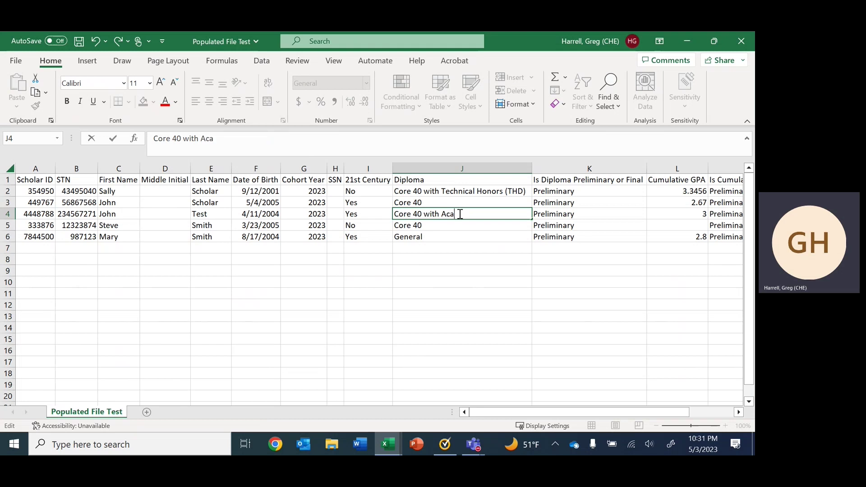
{"action": "type", "text": "demic Honors"}
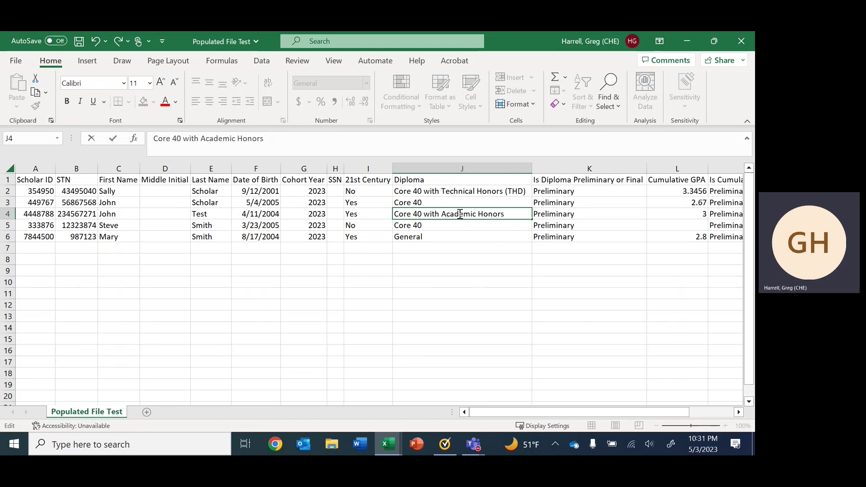
{"action": "type", "text": " (AHD"}
Step: Insert a new column C before First Name, headed 'GPA updated', and widen it to fit
{"action": "left_click", "coordinate": [113, 169]}
{"action": "right_click", "coordinate": [109, 172]}
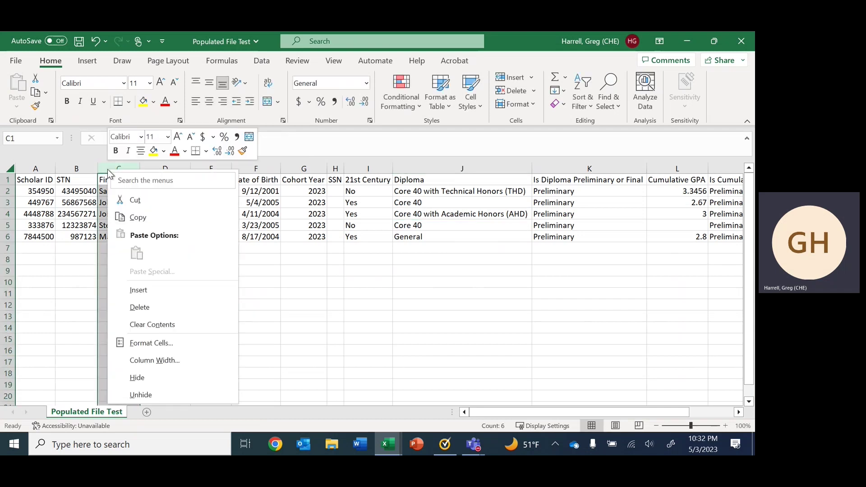
{"action": "left_click", "coordinate": [151, 293]}
{"action": "left_click", "coordinate": [122, 180]}
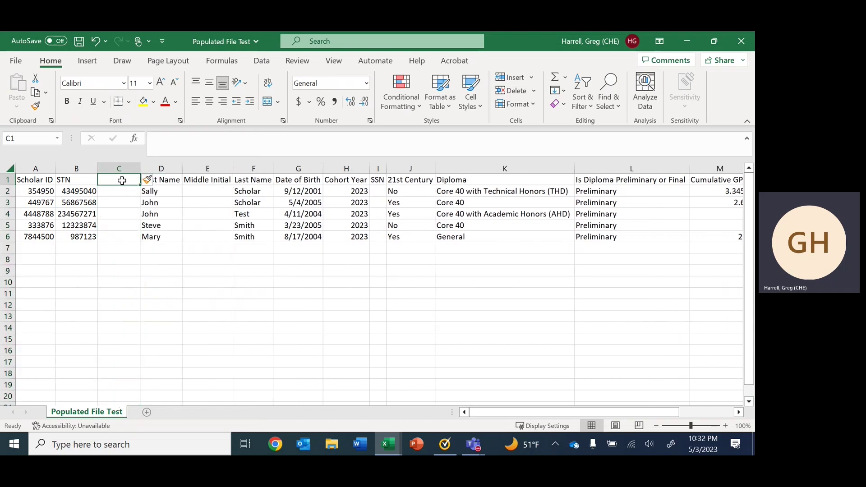
{"action": "type", "text": "GPA"}
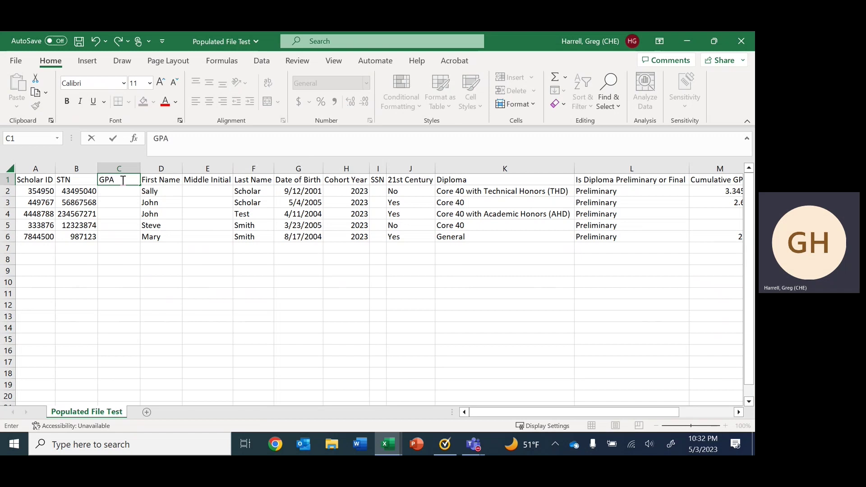
{"action": "type", "text": " updated"}
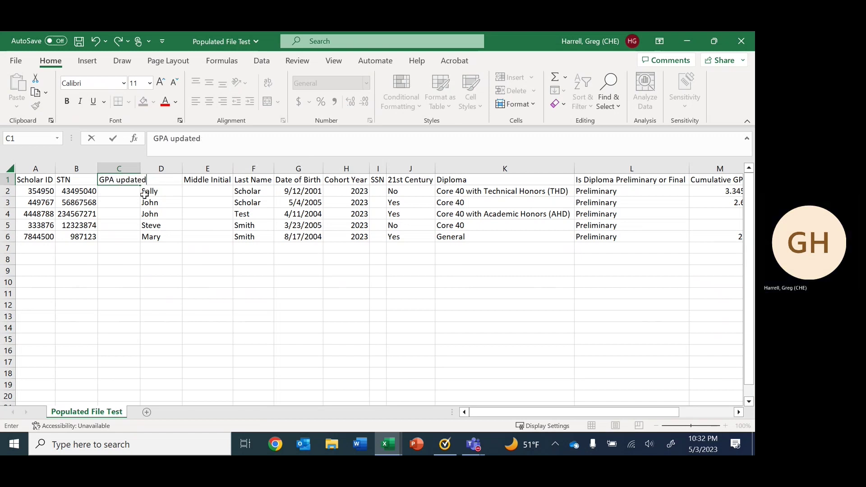
{"action": "key", "text": "Down"}
{"action": "key", "text": "Down"}
{"action": "key", "text": "Down"}
{"action": "key", "text": "Down"}
{"action": "double_click", "coordinate": [141, 169]}
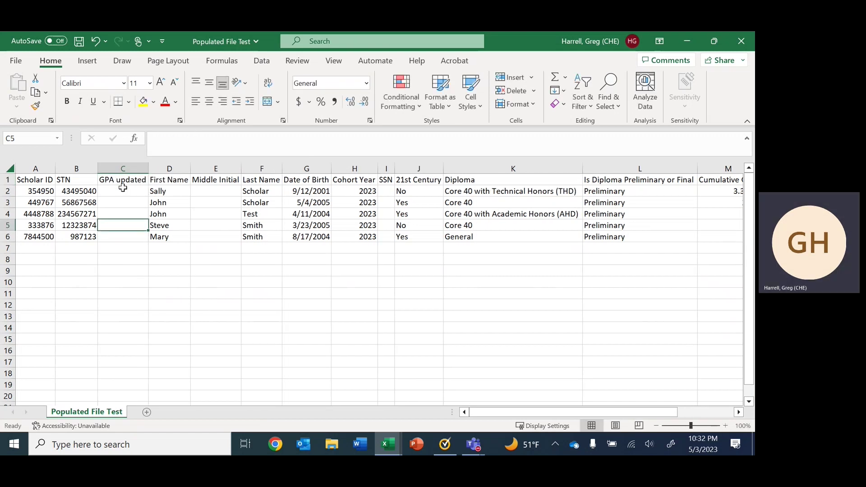
Step: Start a VLOOKUP in C2 that uses the student number in B2 as the lookup value
{"action": "left_click", "coordinate": [123, 189]}
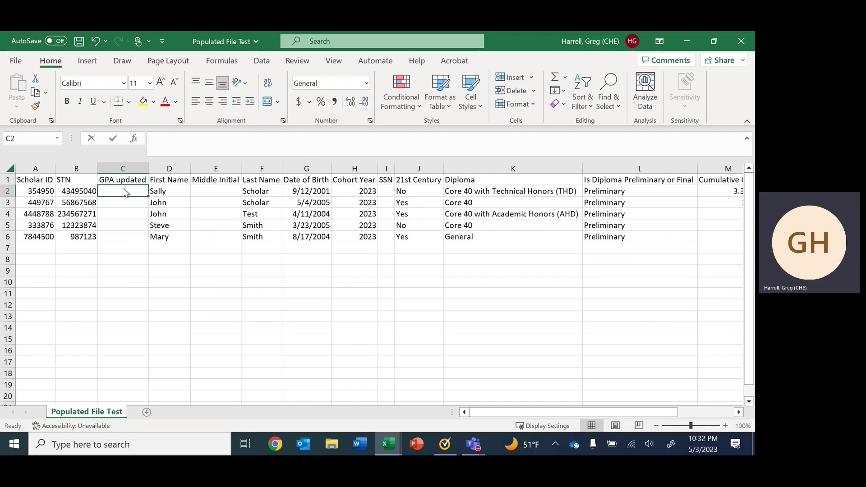
{"action": "type", "text": "=vloo"}
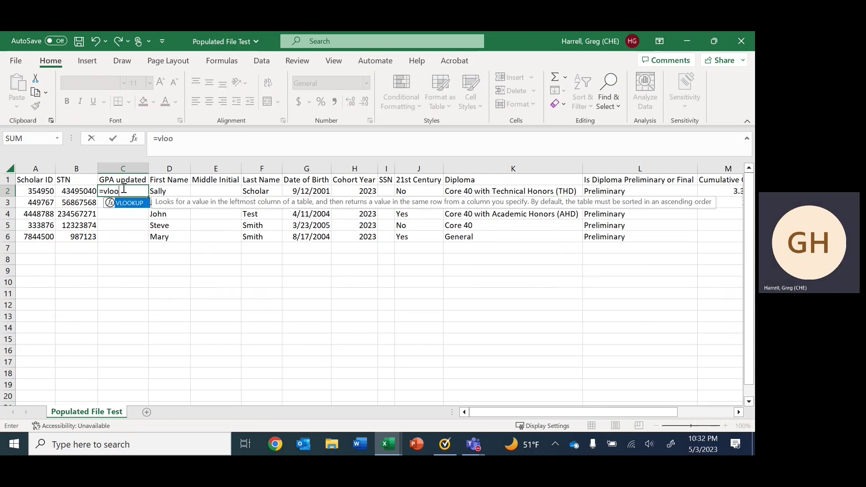
{"action": "key", "text": "Tab"}
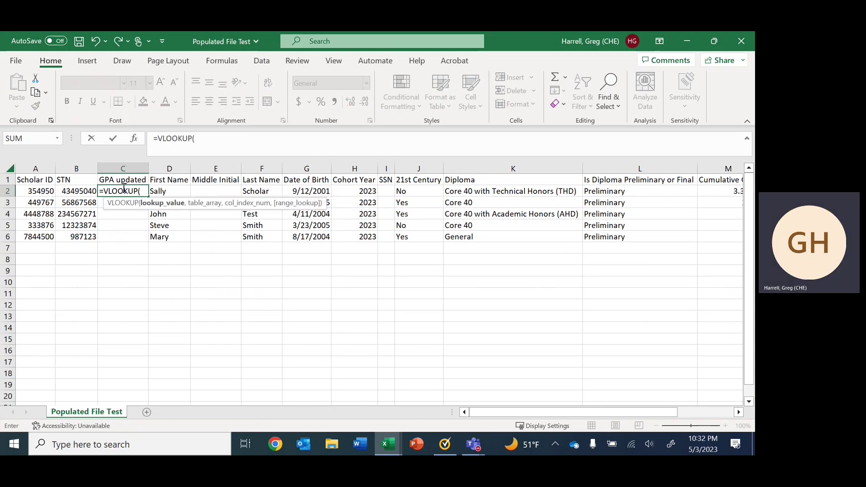
{"action": "left_click", "coordinate": [75, 192]}
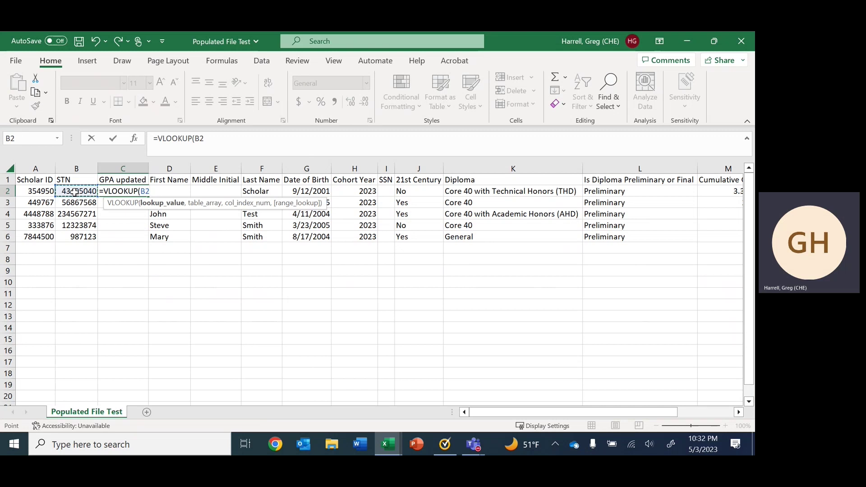
{"action": "type", "text": ","}
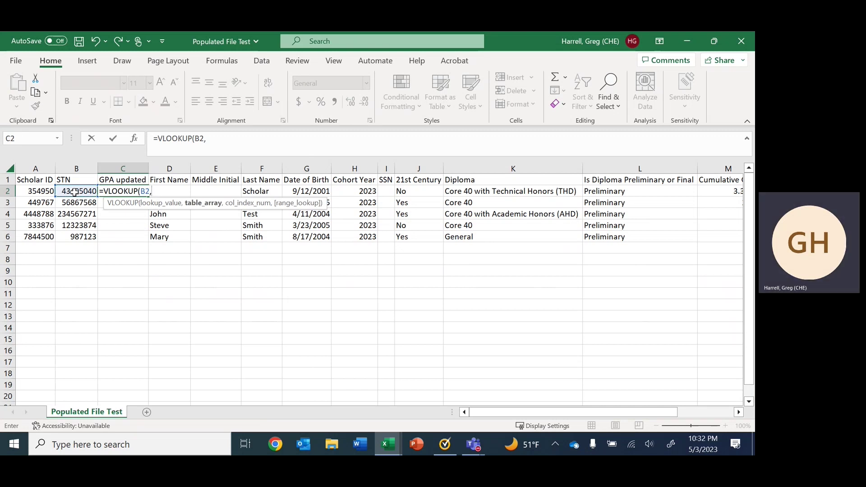
Step: Finish the VLOOKUP against School SIS Test columns $A:$G, column 7, exact match FALSE
{"action": "mouse_move", "coordinate": [393, 447]}
{"action": "left_click", "coordinate": [436, 385]}
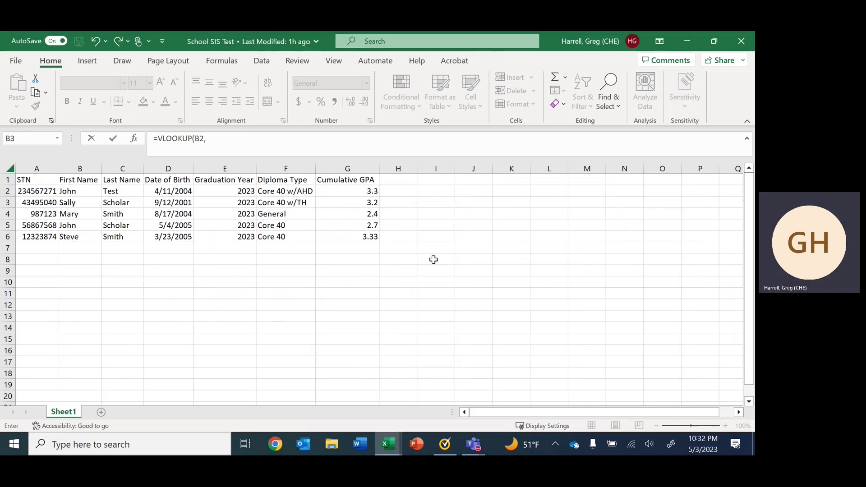
{"action": "left_click", "coordinate": [28, 167]}
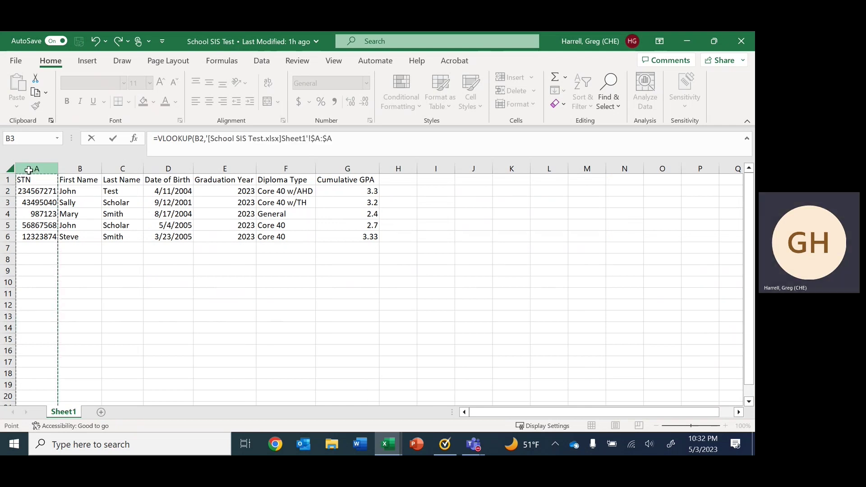
{"action": "left_click_drag", "start_coordinate": [54, 171], "coordinate": [334, 183]}
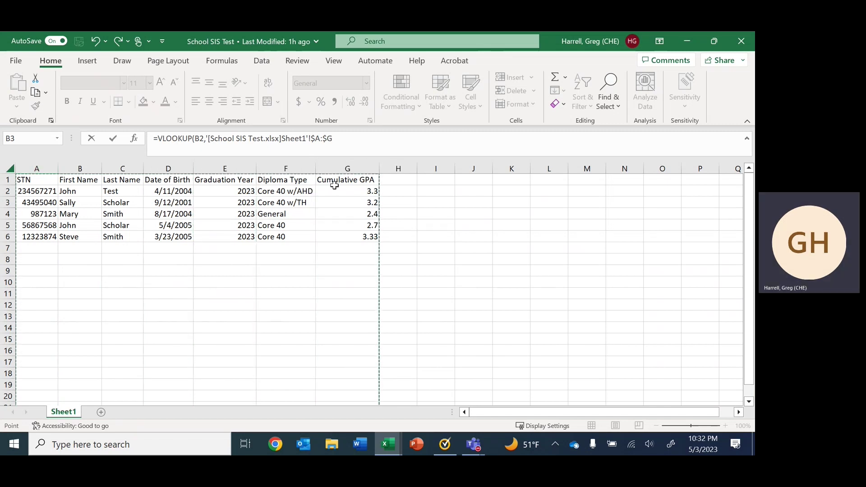
{"action": "left_click", "coordinate": [349, 139]}
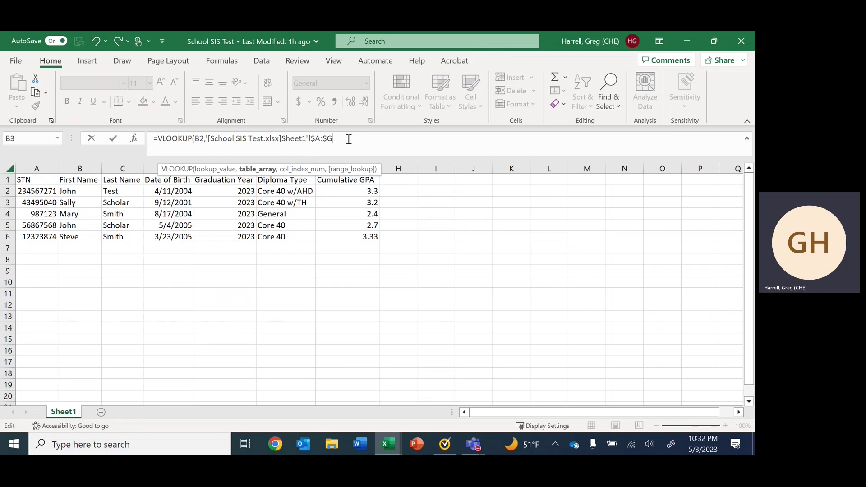
{"action": "type", "text": ","}
{"action": "type", "text": "7,"}
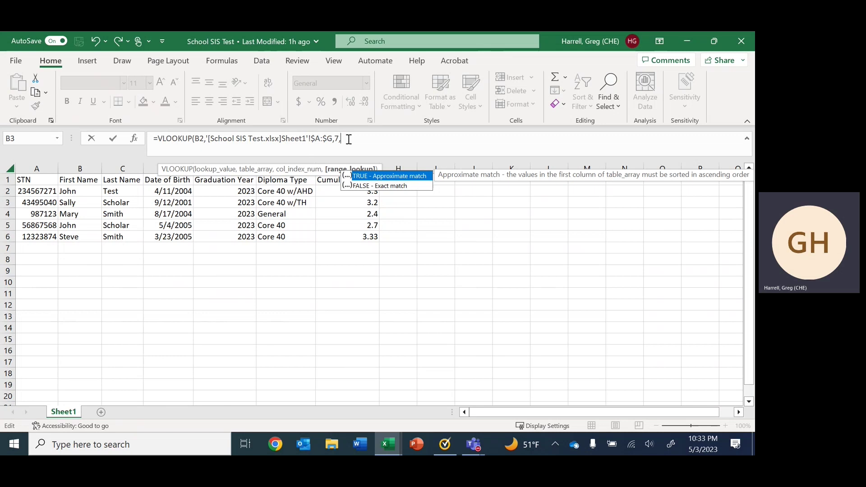
{"action": "key", "text": "Down"}
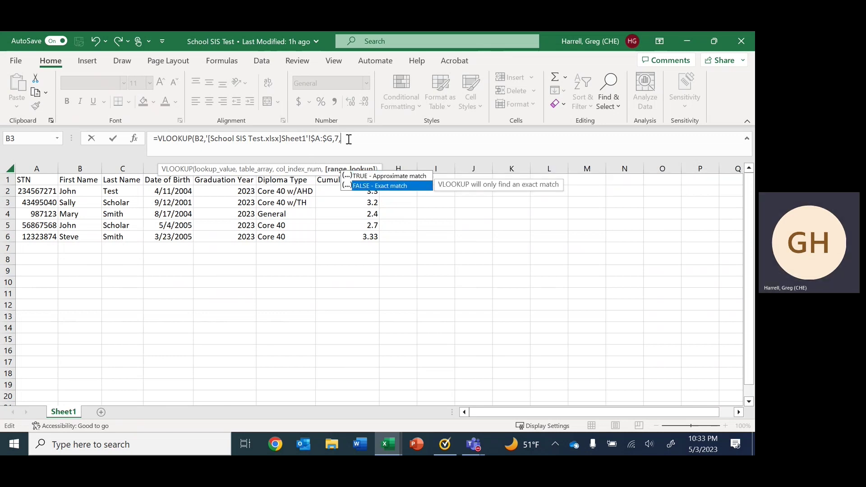
{"action": "key", "text": "Tab"}
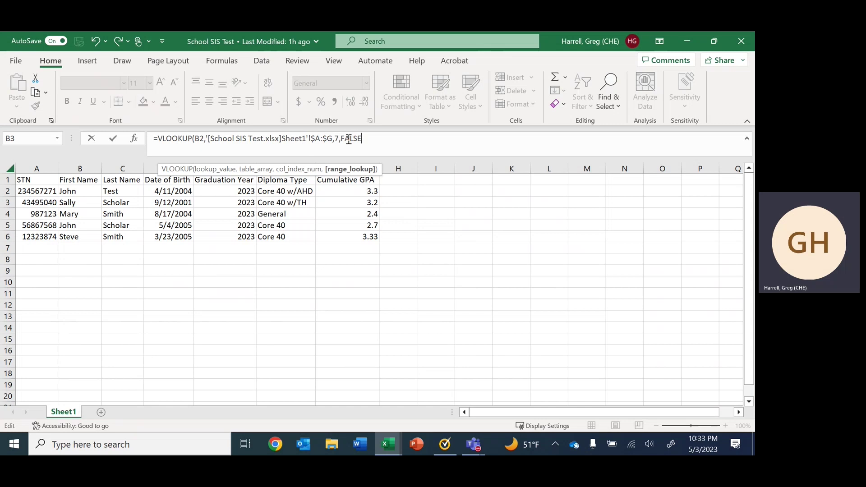
{"action": "type", "text": ")"}
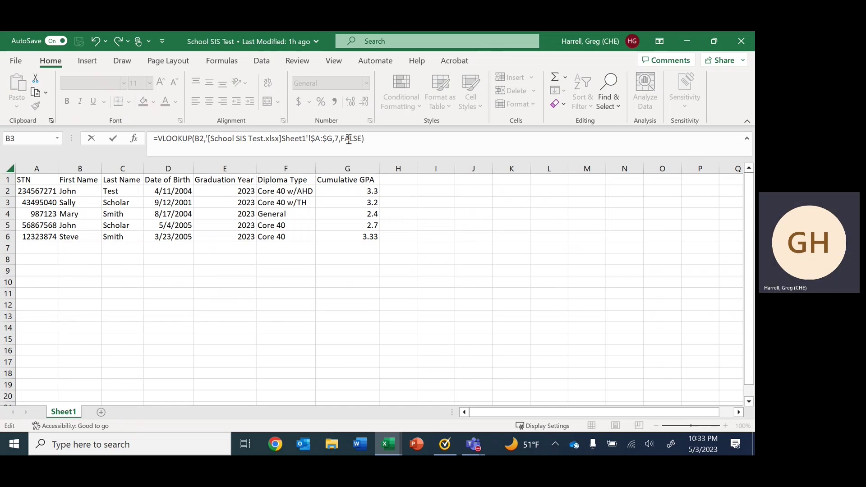
{"action": "key", "text": "Return"}
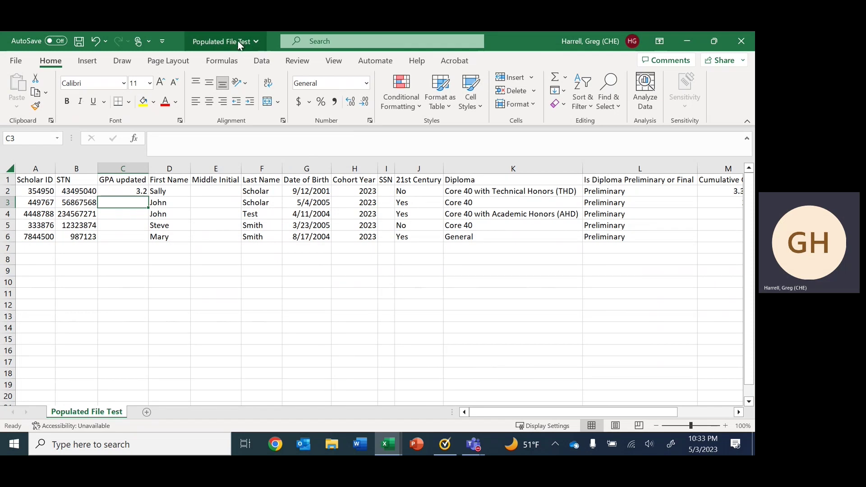
Step: Fill the GPA lookup in C2 down to C6
{"action": "left_click", "coordinate": [124, 190]}
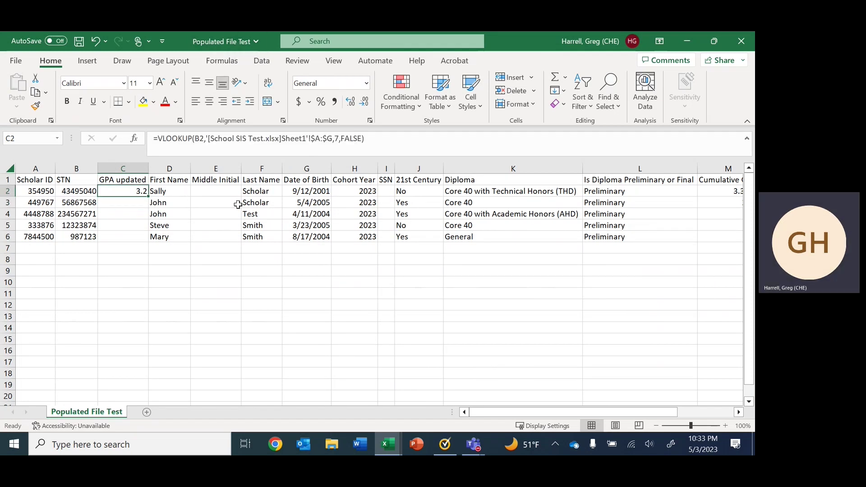
{"action": "left_click_drag", "start_coordinate": [149, 195], "coordinate": [149, 240]}
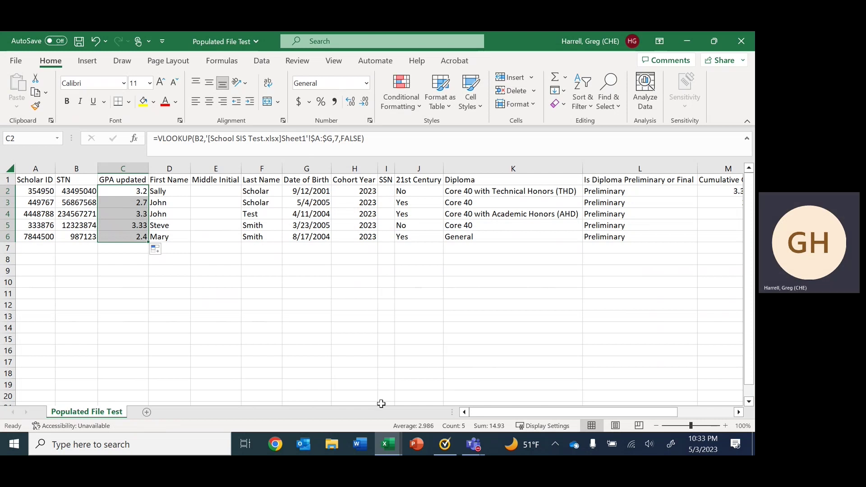
{"action": "left_click", "coordinate": [658, 427]}
{"action": "left_click", "coordinate": [657, 427]}
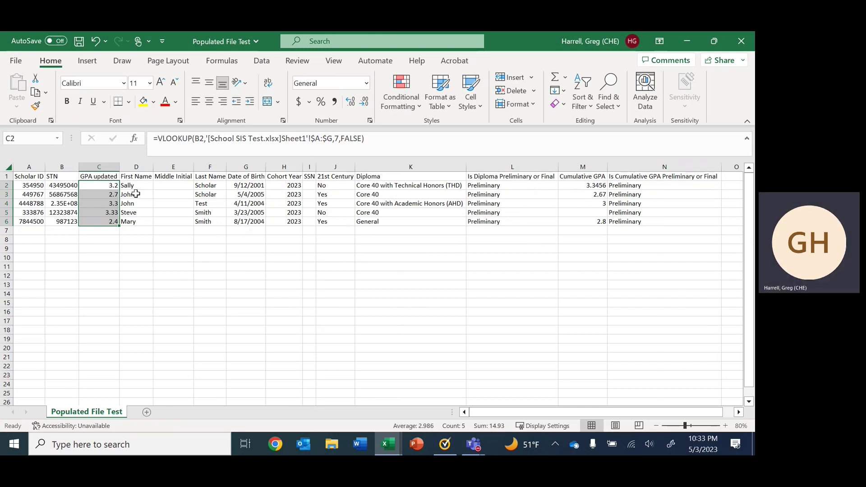
Step: Copy C2:C6 and paste as values into Cumulative GPA M2:M6 (3.2, 2.7, 3.3, 3.33, 2.4)
{"action": "right_click", "coordinate": [107, 191]}
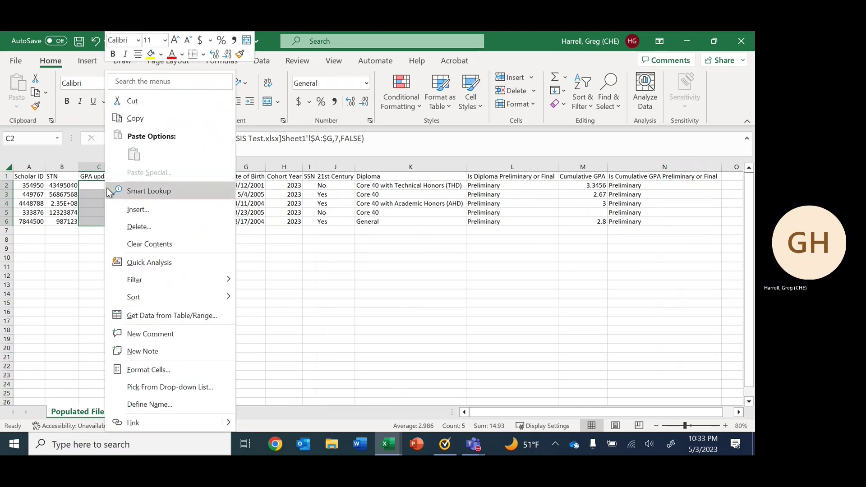
{"action": "left_click", "coordinate": [123, 119]}
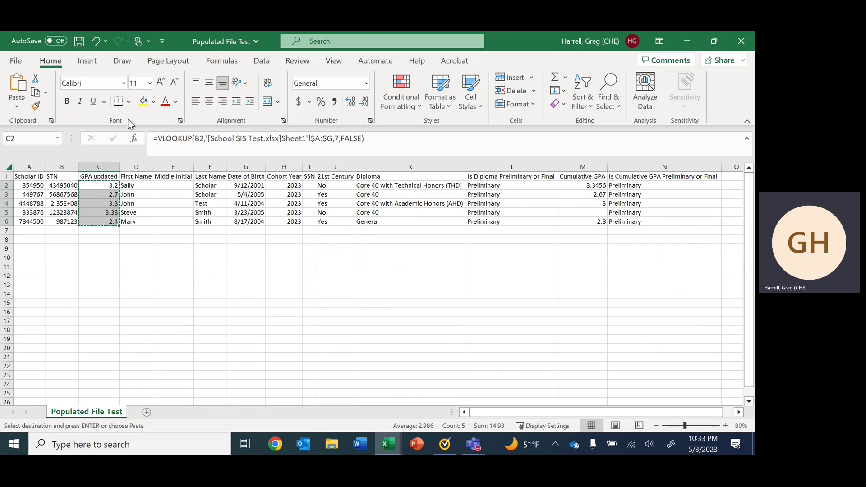
{"action": "left_click", "coordinate": [574, 187]}
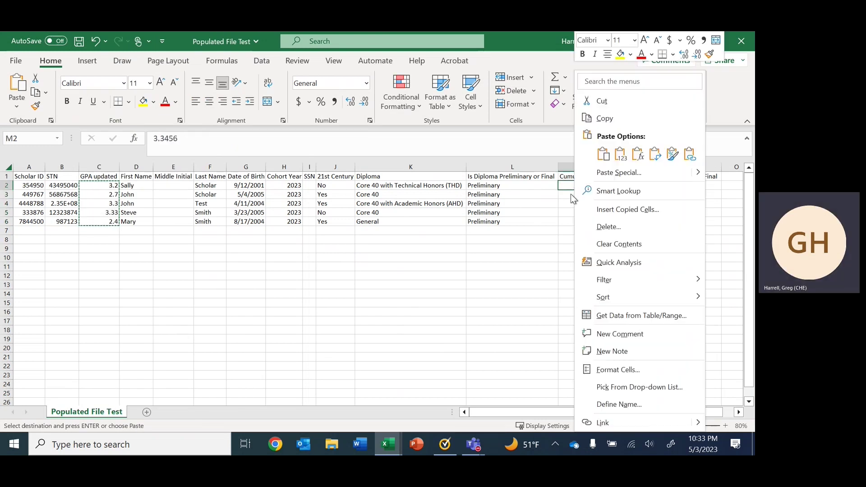
{"action": "left_click", "coordinate": [620, 154]}
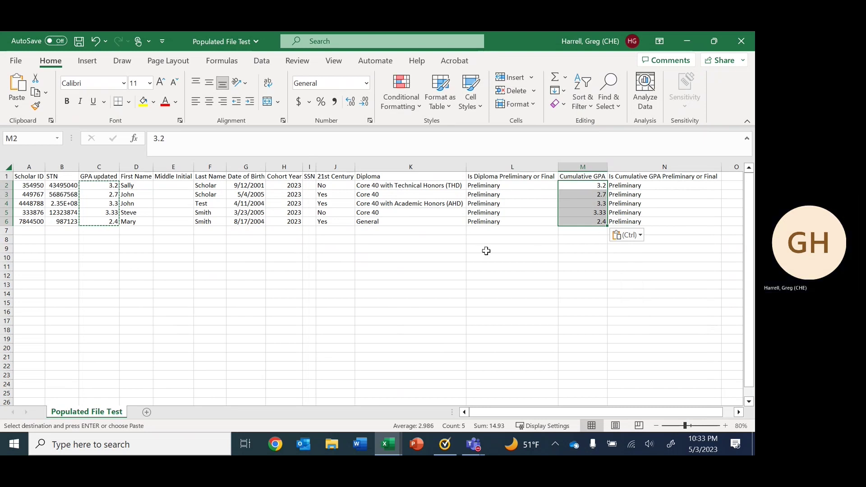
{"action": "left_click", "coordinate": [94, 246]}
Step: Delete the GPA updated column C so First Name returns to column C
{"action": "left_click", "coordinate": [90, 163]}
{"action": "right_click", "coordinate": [94, 166]}
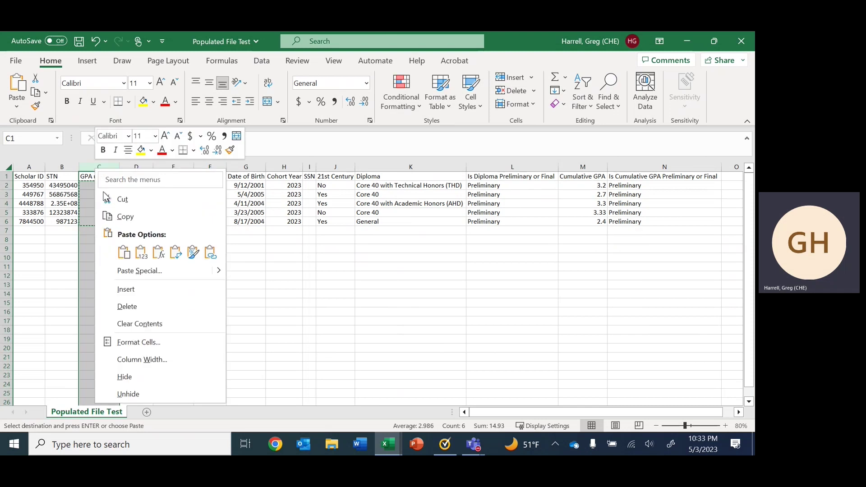
{"action": "left_click", "coordinate": [137, 308]}
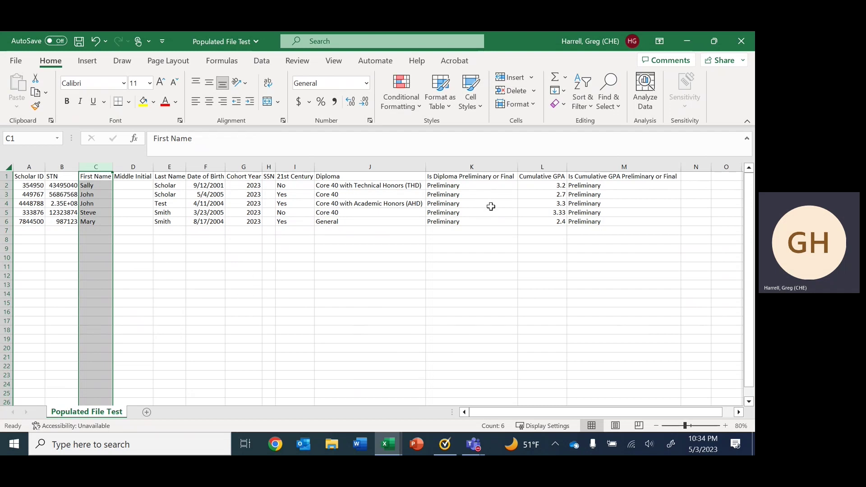
{"action": "left_click", "coordinate": [469, 188]}
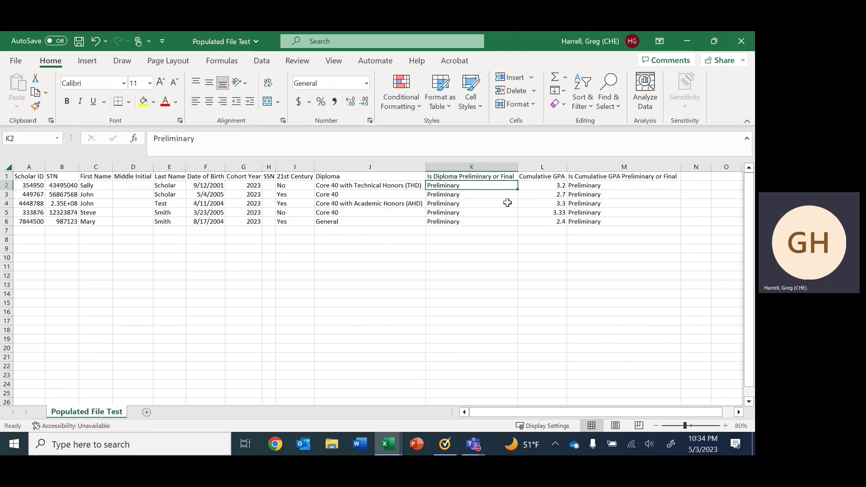
Step: Enter Final in K2 and fill it down to K6 for the diploma status
{"action": "type", "text": "Final"}
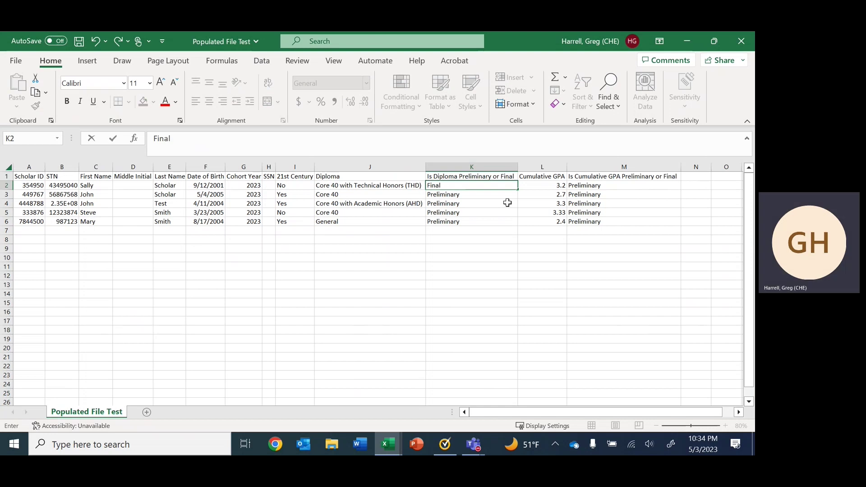
{"action": "left_click", "coordinate": [474, 229]}
{"action": "left_click", "coordinate": [473, 185]}
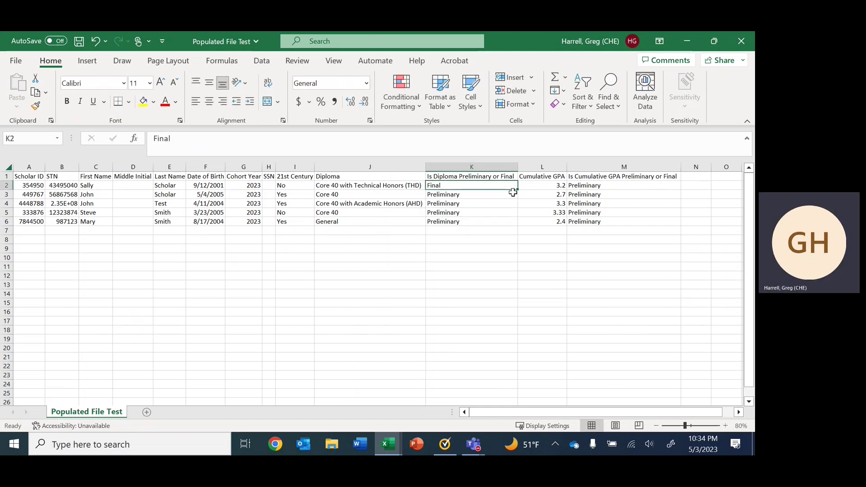
{"action": "left_click_drag", "start_coordinate": [517, 190], "coordinate": [501, 230]}
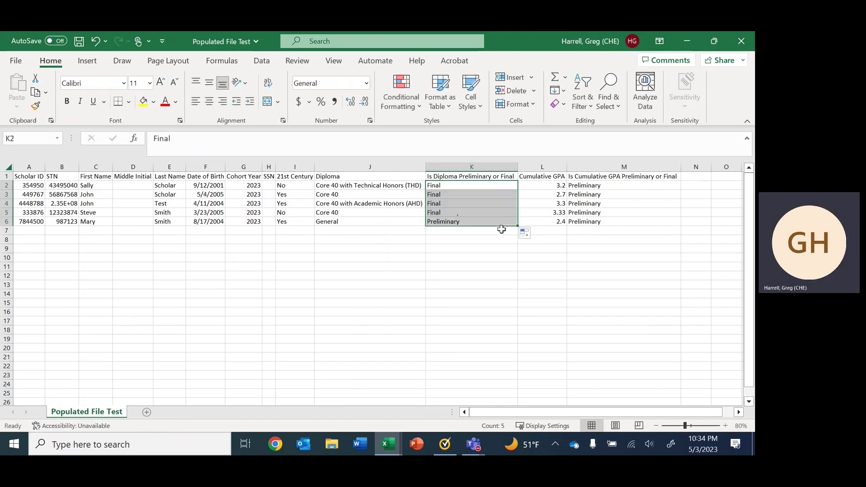
Step: Enter Final in M2 and fill it down to M6 for the cumulative GPA status
{"action": "left_click", "coordinate": [602, 185]}
{"action": "type", "text": "F"}
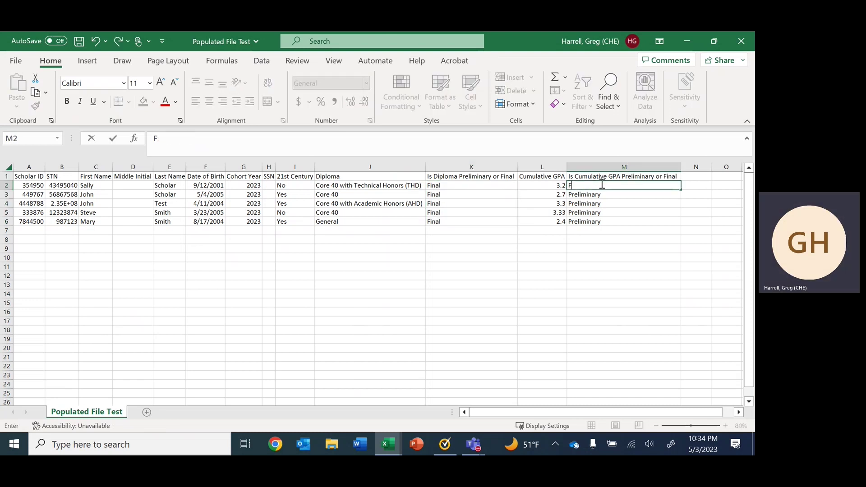
{"action": "type", "text": "inal"}
{"action": "left_click", "coordinate": [600, 231]}
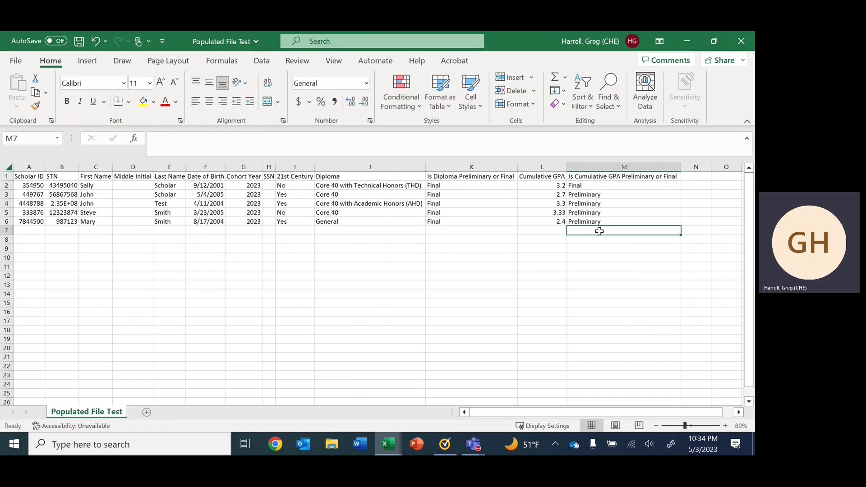
{"action": "left_click_drag", "start_coordinate": [248, 206], "coordinate": [246, 185]}
{"action": "left_click", "coordinate": [245, 203]}
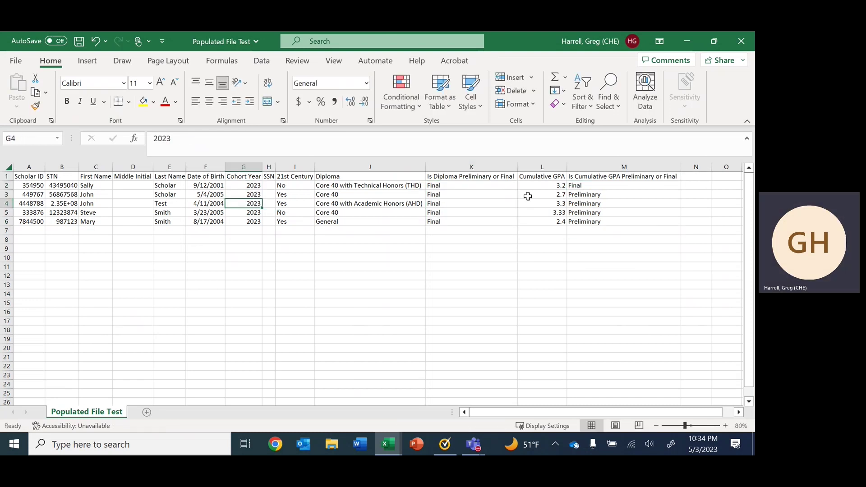
{"action": "left_click", "coordinate": [622, 186]}
{"action": "left_click_drag", "start_coordinate": [681, 189], "coordinate": [680, 226]}
{"action": "left_click", "coordinate": [632, 250]}
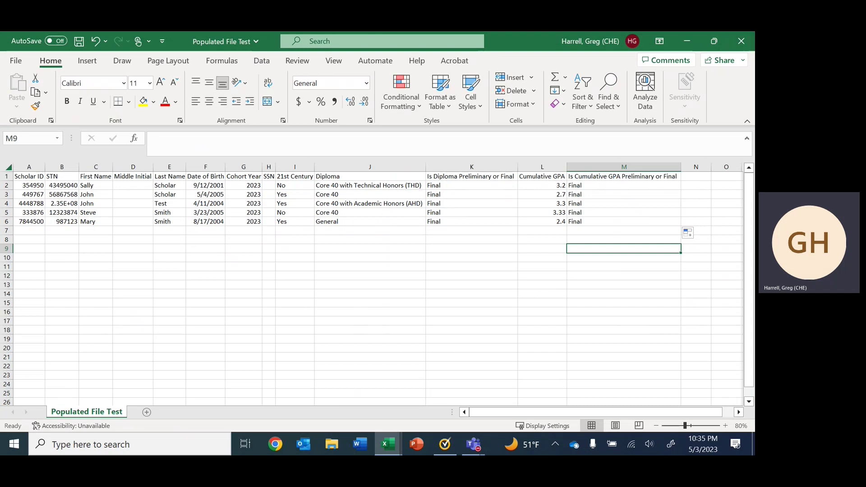
{"action": "key", "text": "alt+Tab"}
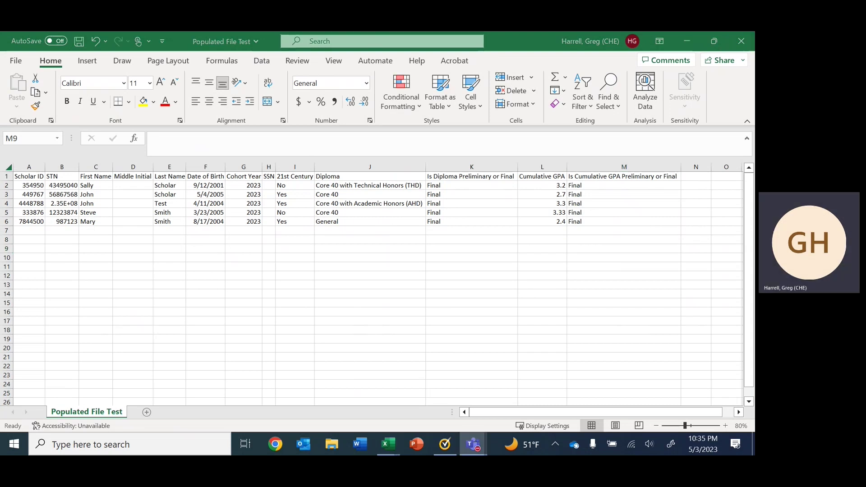